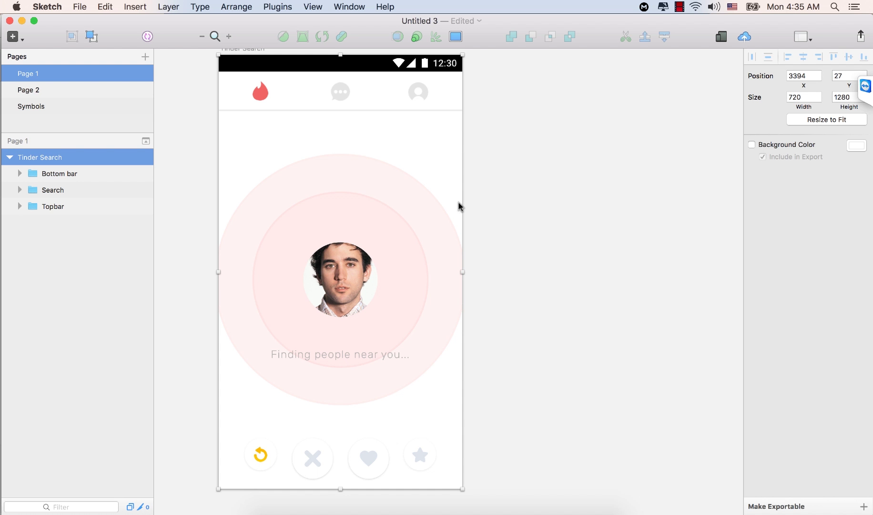
Collapse the Tinder Search artboard's layers and duplicate the artboard
click(7, 157)
click(8, 158)
click(9, 158)
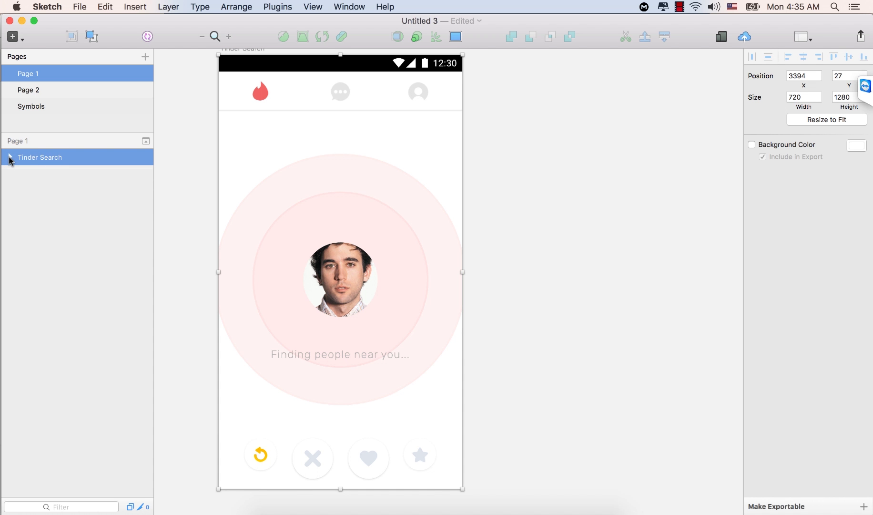
right_click(53, 157)
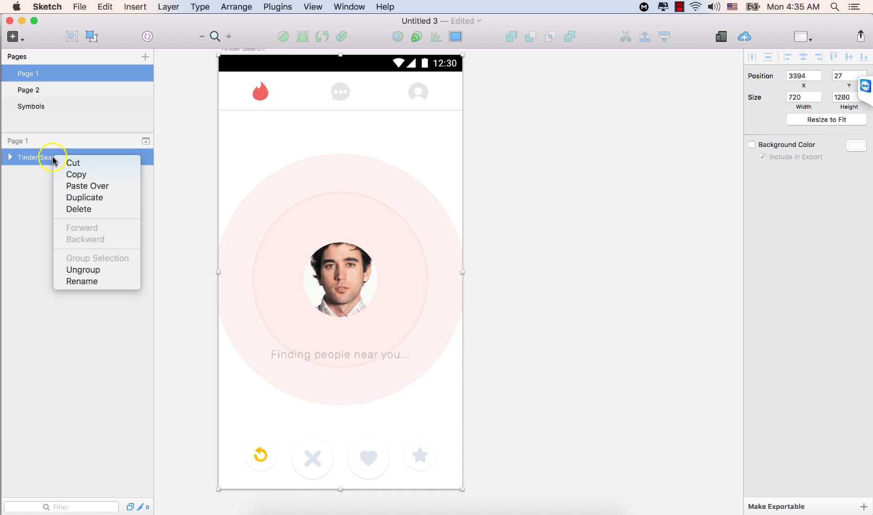
click(95, 197)
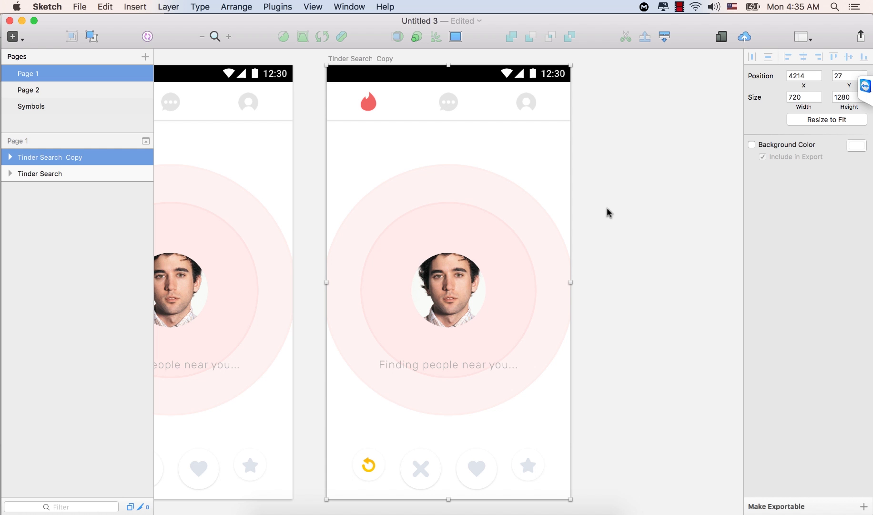
Rename the copied artboard to 'Tinder Browse'
double_click(56, 158)
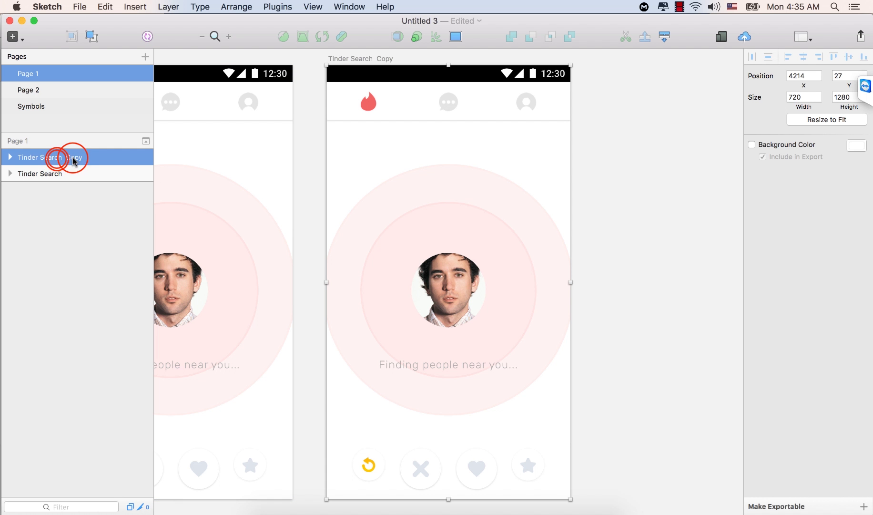
double_click(42, 158)
click(42, 158)
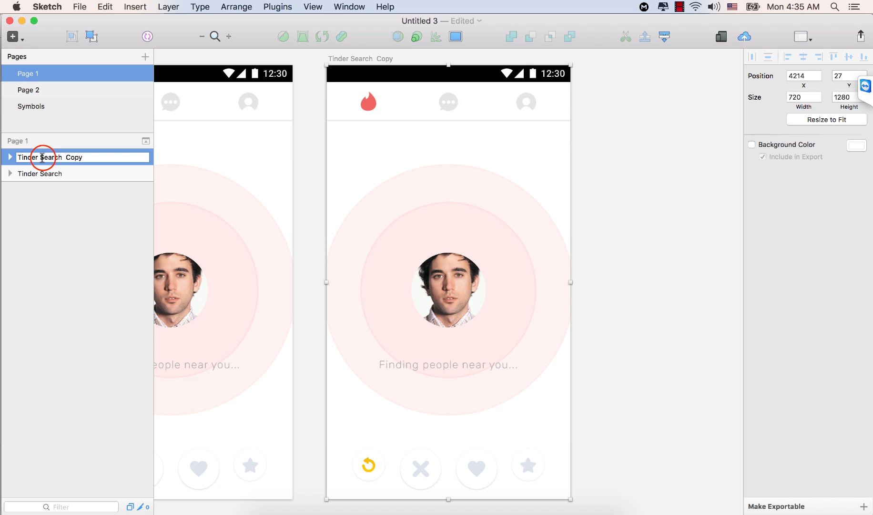
drag(42, 158, 296, 157)
key(BackSpace)
key(BackSpace)
text(Browse)
key(Return)
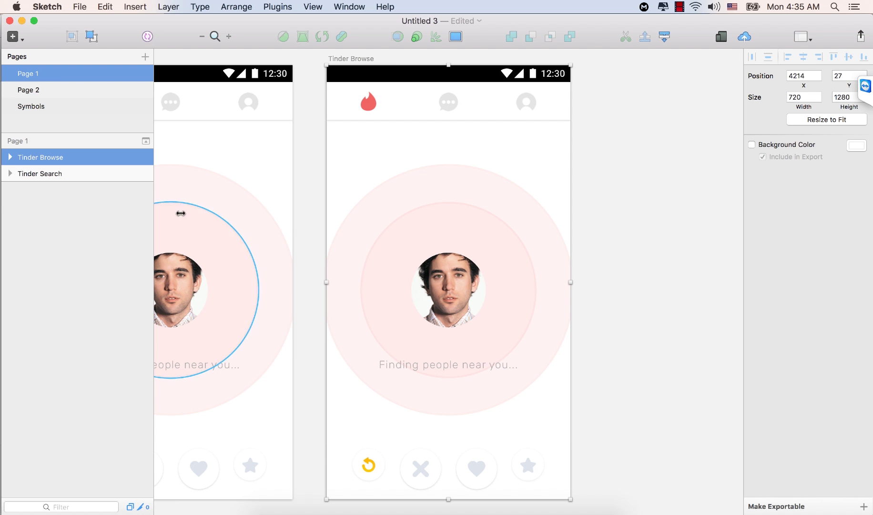
Delete the Search group from Tinder Browse, leaving only the top bar and bottom bar
click(9, 158)
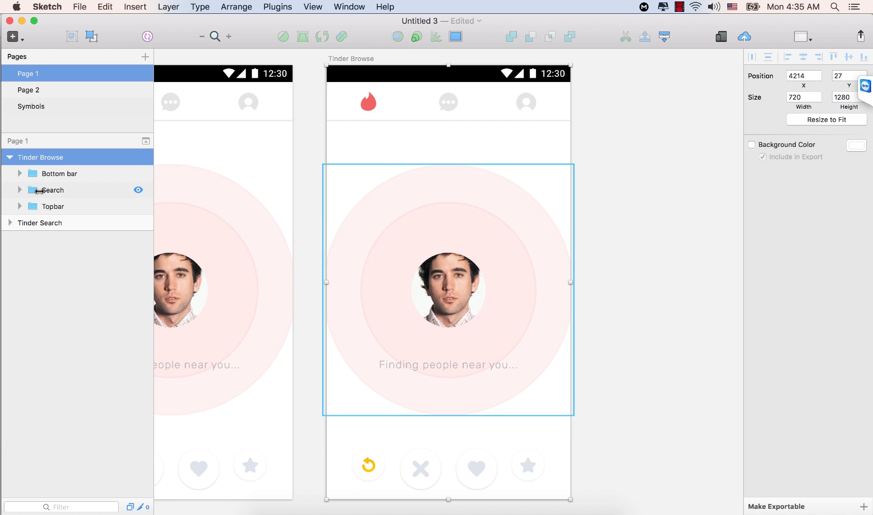
click(138, 191)
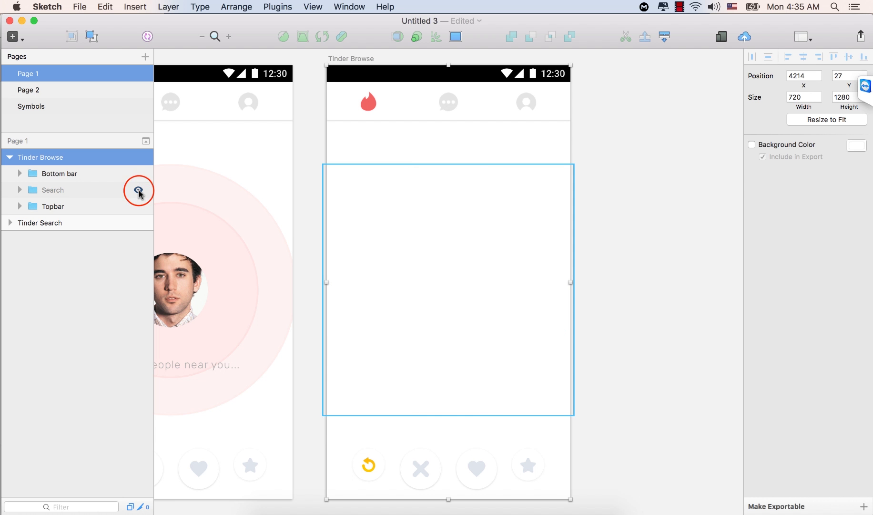
click(705, 192)
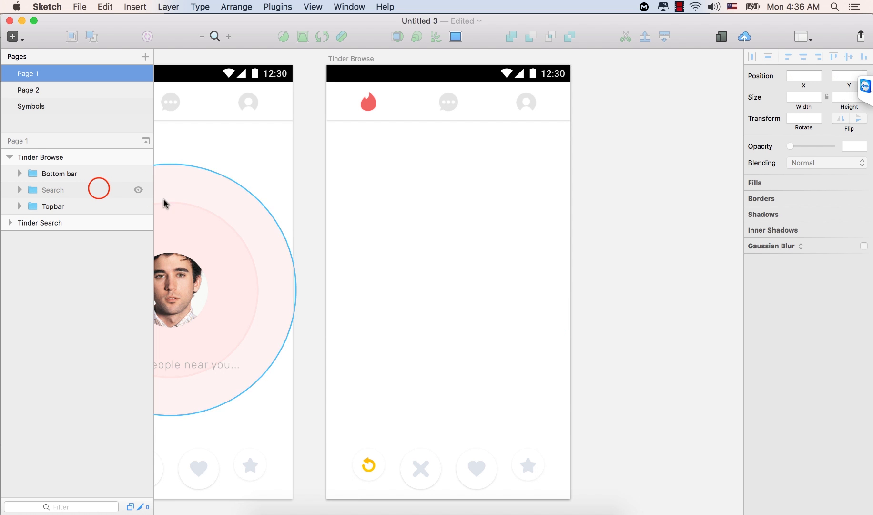
click(96, 190)
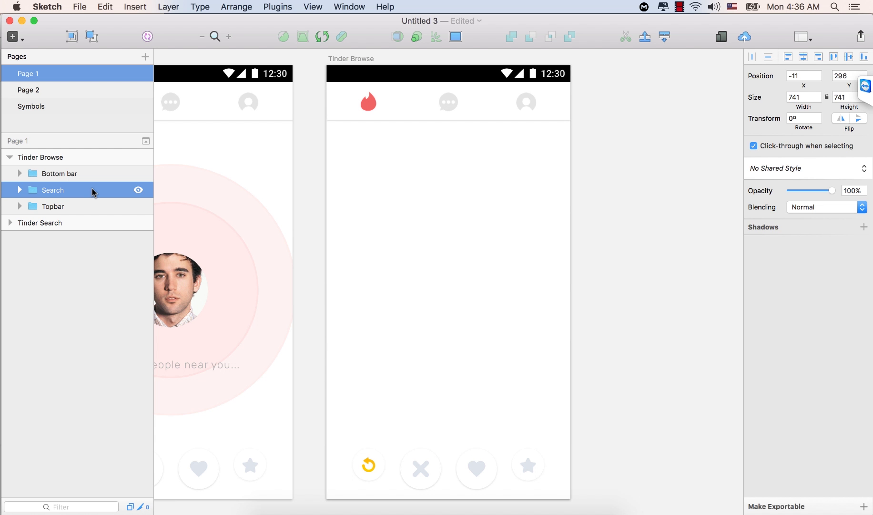
key(Delete)
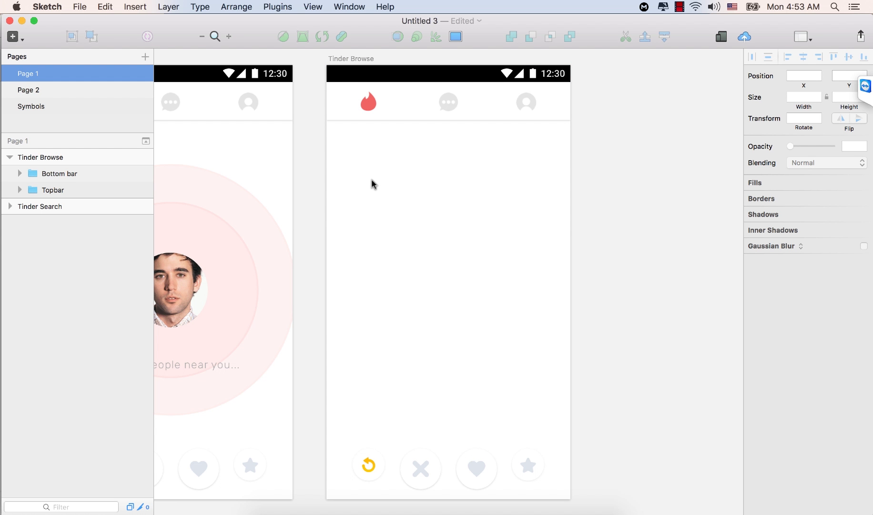
Draw a 675×902 grey rectangle on Tinder Browse, centred horizontally below the top bar
key(r)
click(14, 36)
mouse_move(109, 90)
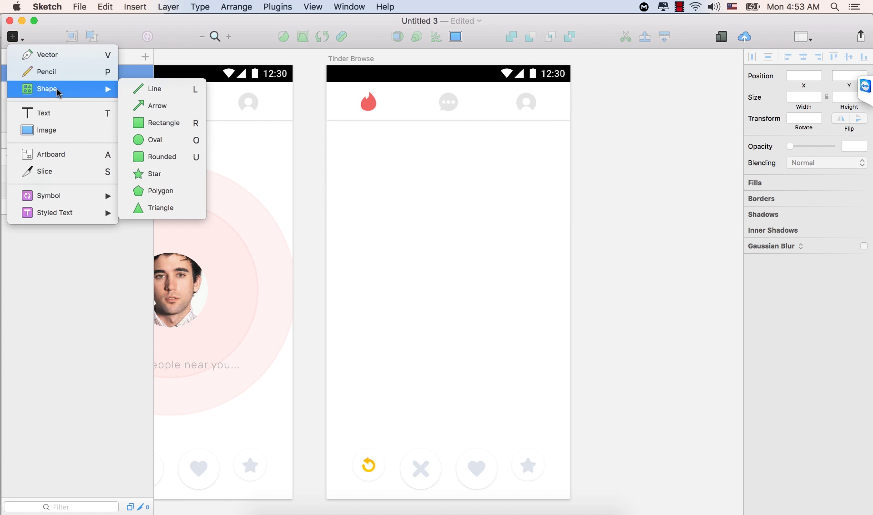
click(170, 124)
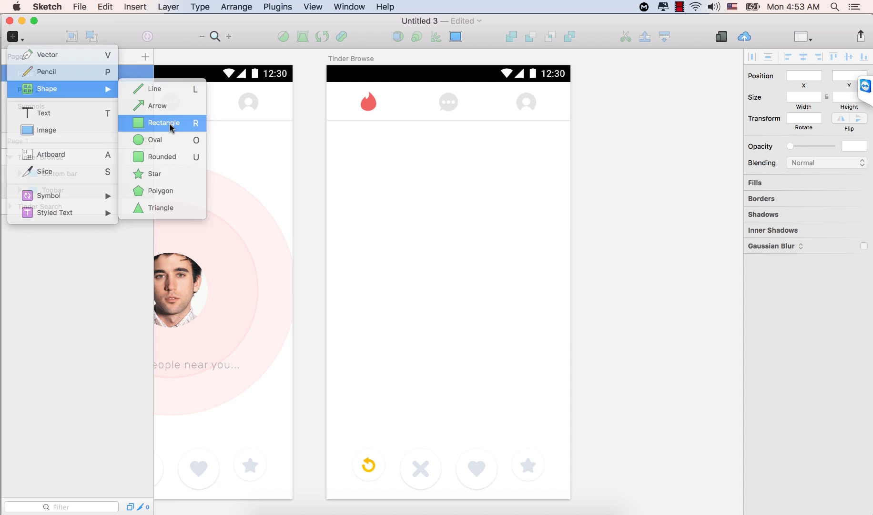
click(333, 139)
drag(333, 139, 350, 161)
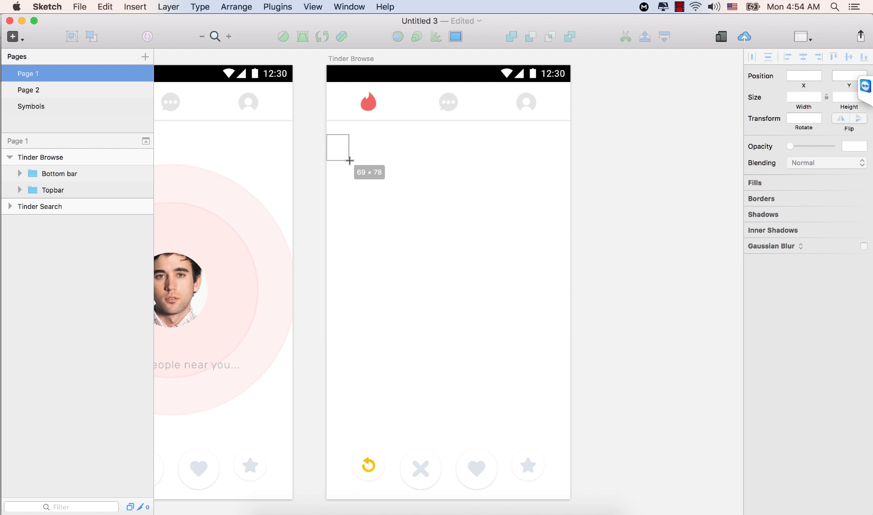
mouse_move(350, 160)
mouse_down()
mouse_move(482, 213)
mouse_move(502, 256)
mouse_move(556, 293)
mouse_move(547, 428)
mouse_move(555, 439)
mouse_up()
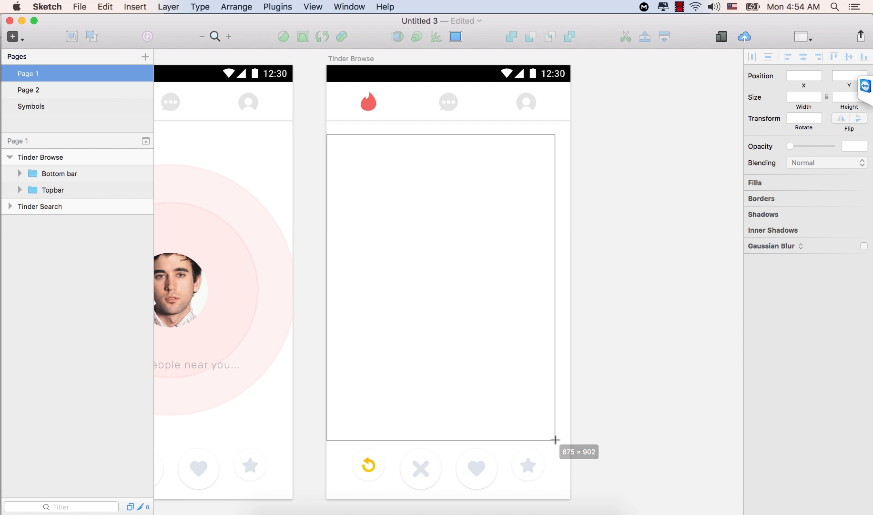
drag(555, 440, 555, 440)
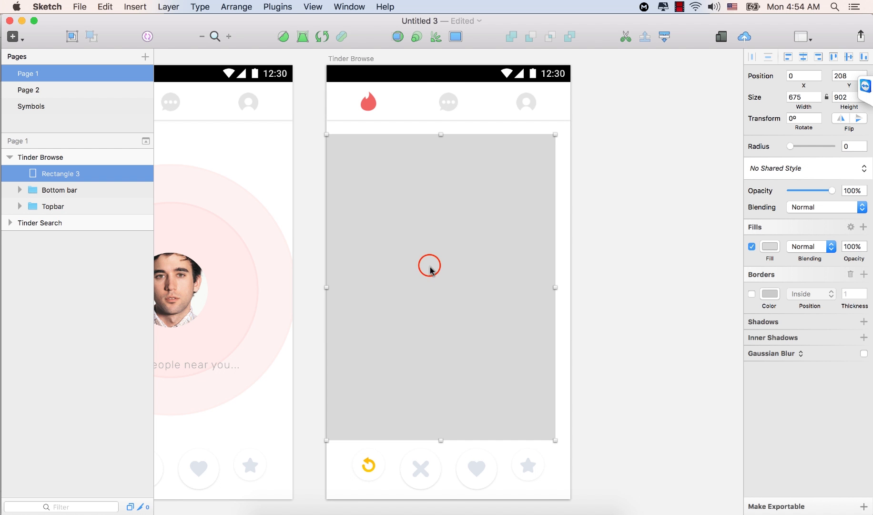
drag(430, 269, 441, 266)
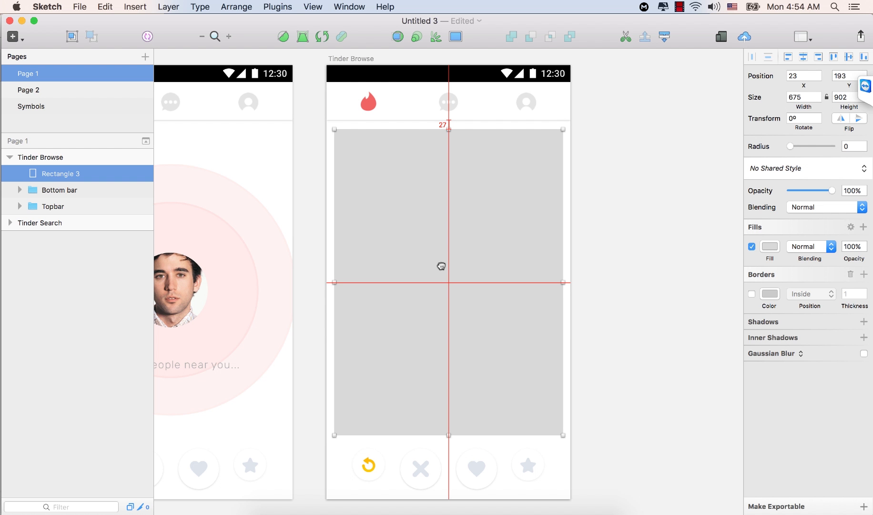
Nudge Rectangle 3 vertically until it sits at position 23, 195
drag(442, 266, 440, 263)
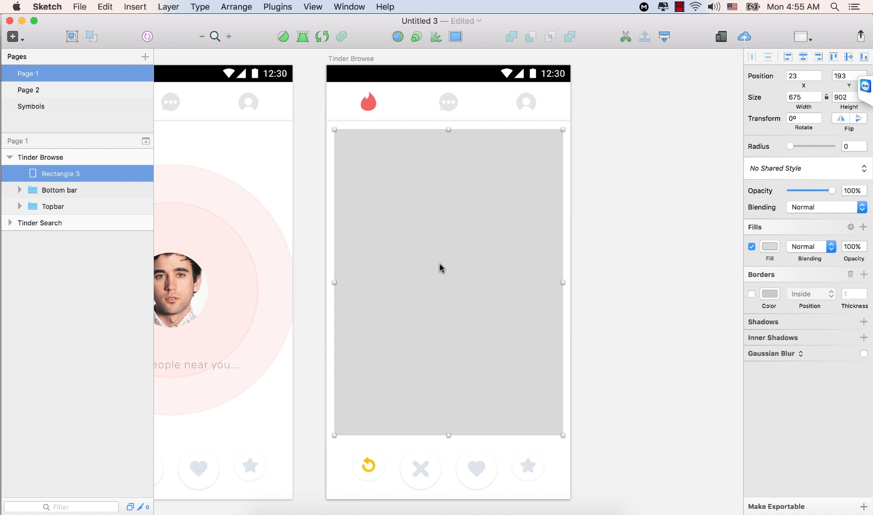
key(Down)
key(Down)
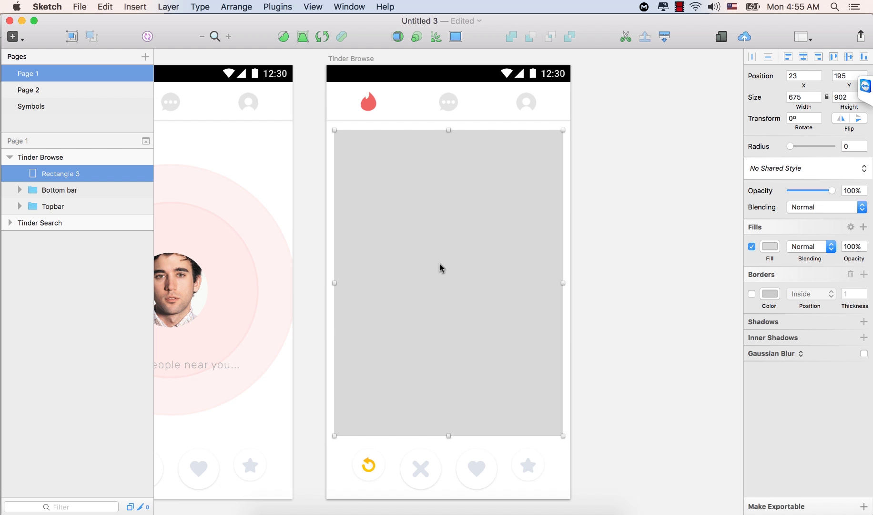
click(440, 266)
click(438, 264)
drag(444, 267, 441, 270)
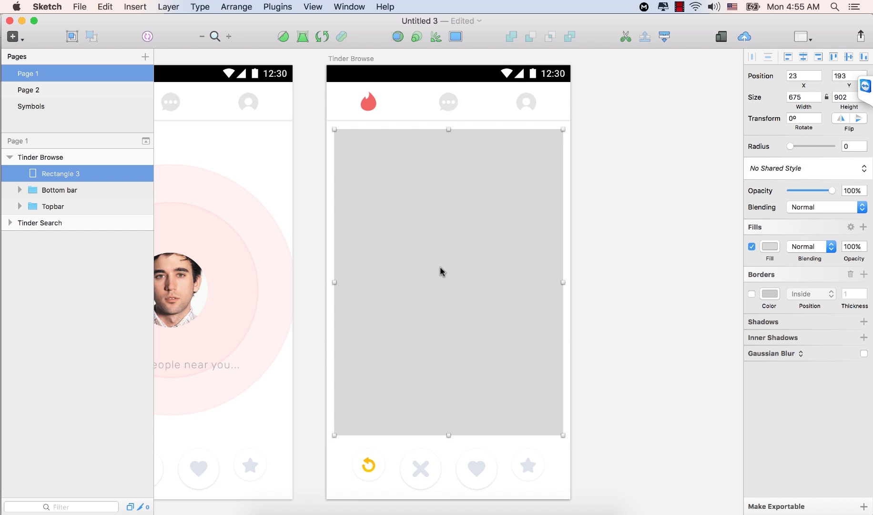
key(Down)
key(Down)
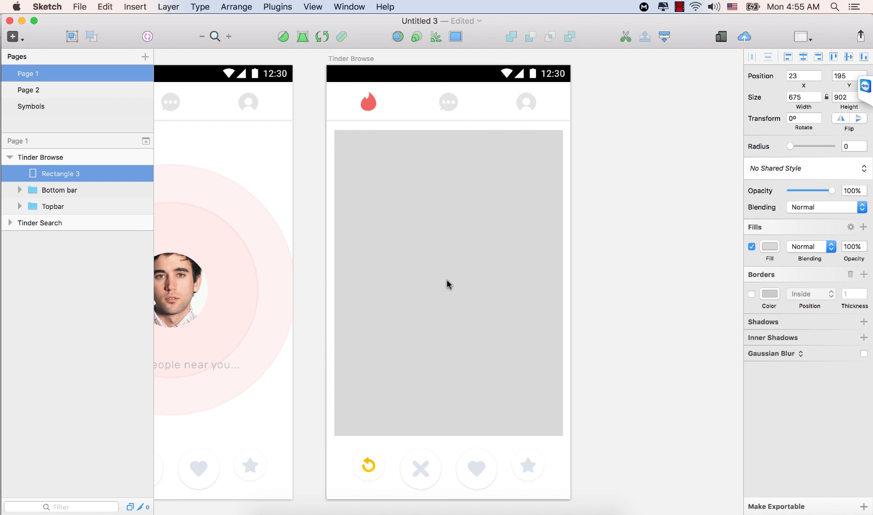
Reorder the Topbar group to the top of Tinder Browse's layers, above Rectangle 3
click(471, 230)
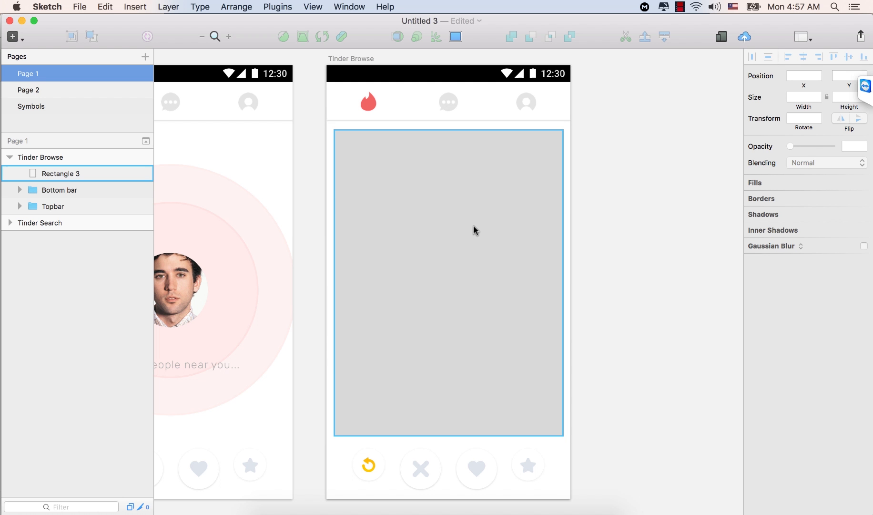
click(52, 206)
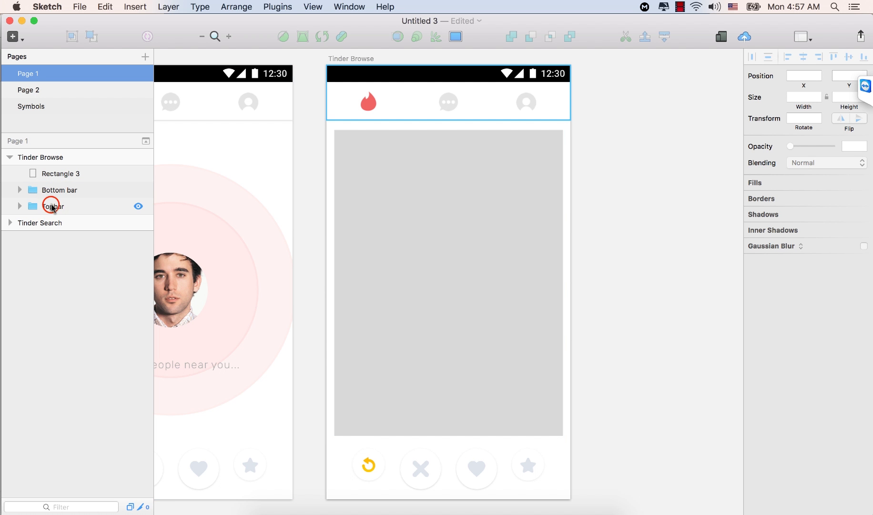
click(52, 208)
click(77, 206)
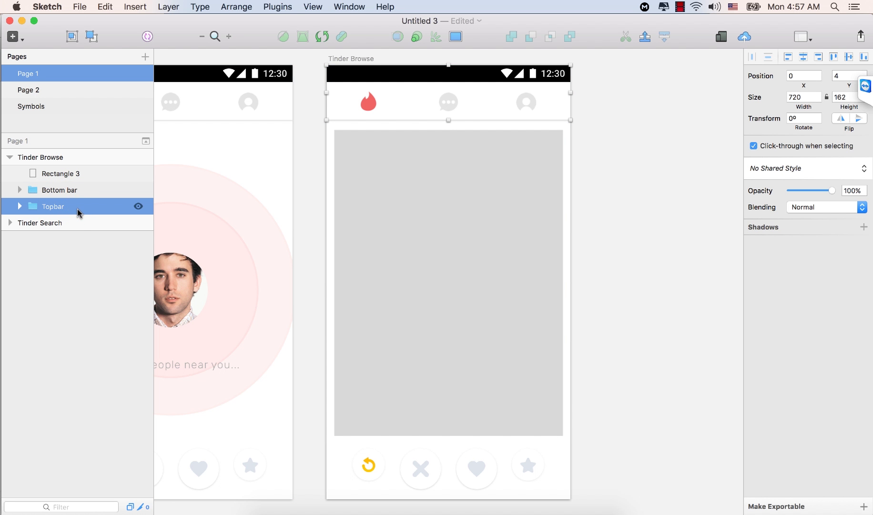
drag(77, 208, 80, 165)
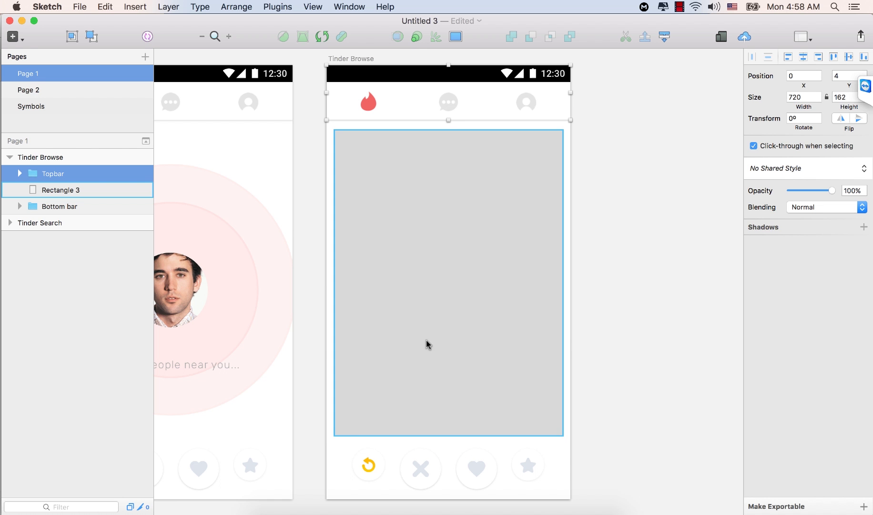
Enable a background colour on the Tinder Browse artboard and set it to hex F8F9FC
click(44, 157)
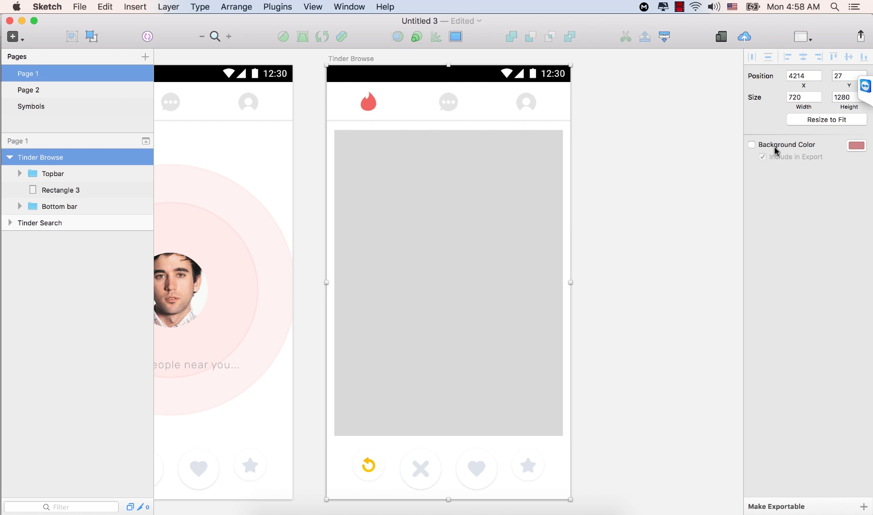
click(751, 144)
click(857, 145)
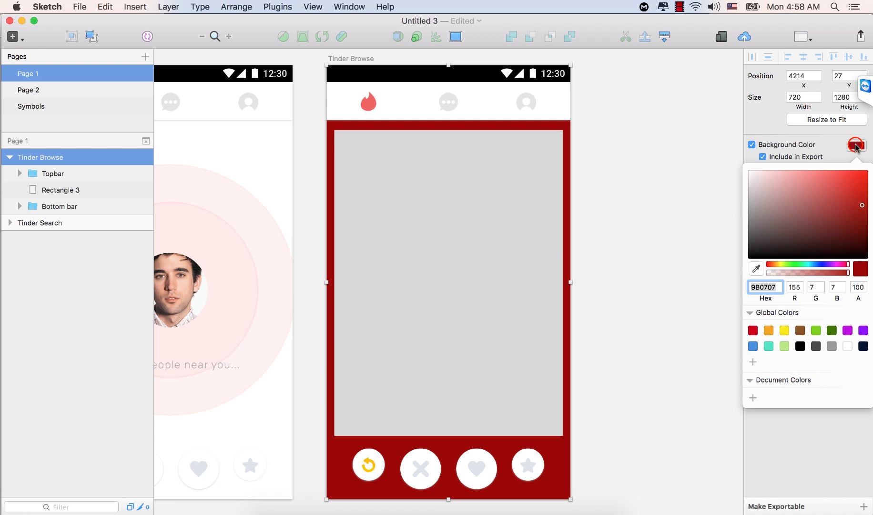
click(780, 287)
text(F8F9FC)
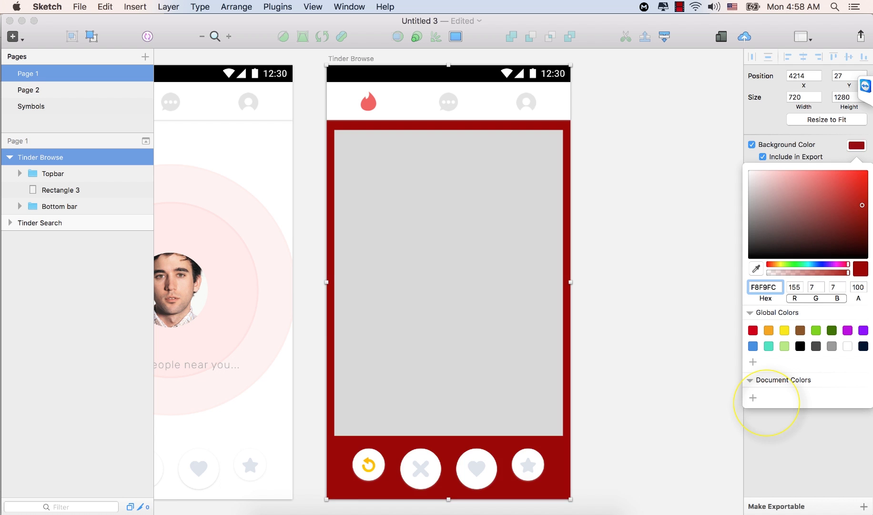
key(Return)
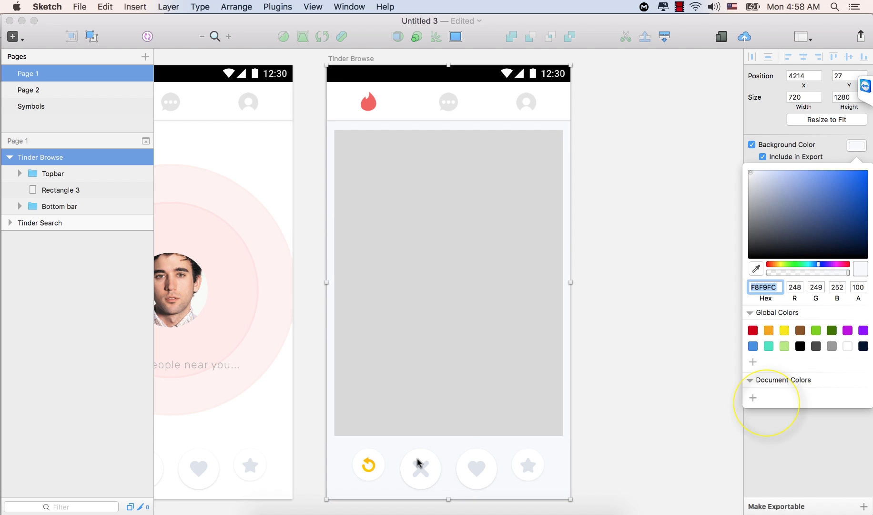
click(692, 169)
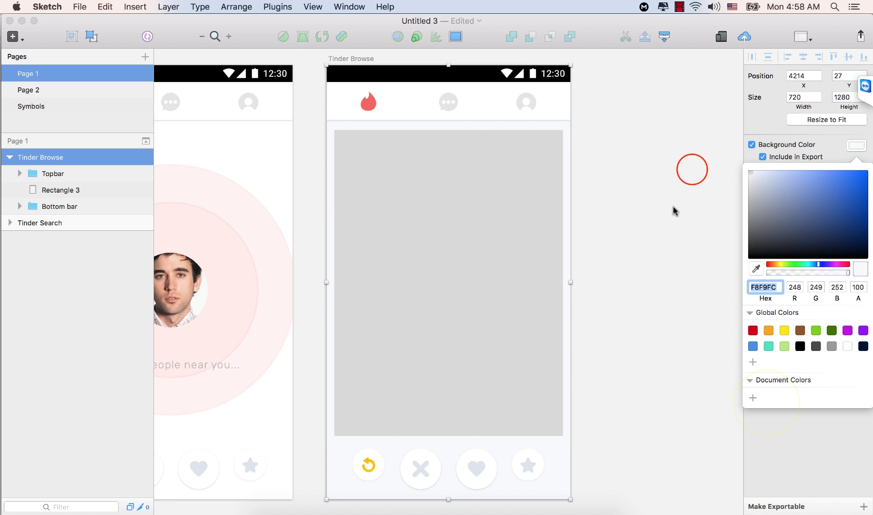
Draw a full-artboard 720×1280 grey Rectangle 4 and move it beneath the Bottom bar group
click(693, 169)
click(752, 144)
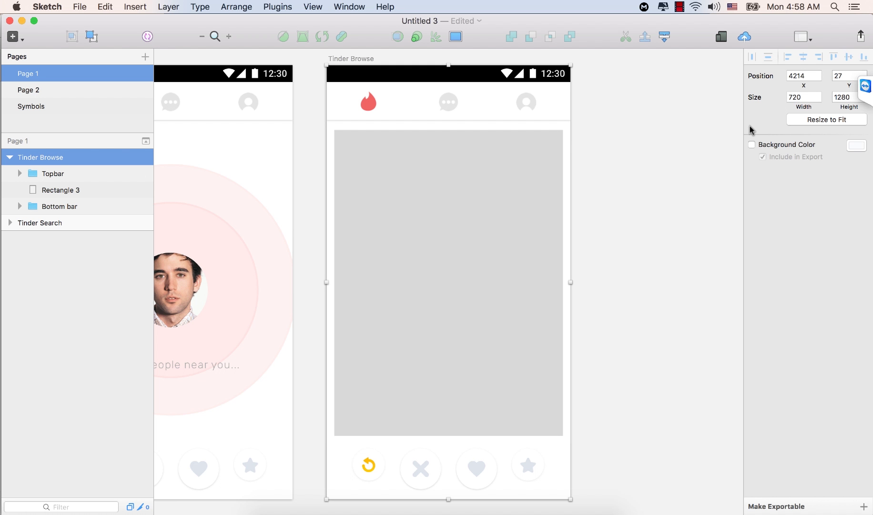
click(13, 36)
mouse_move(72, 89)
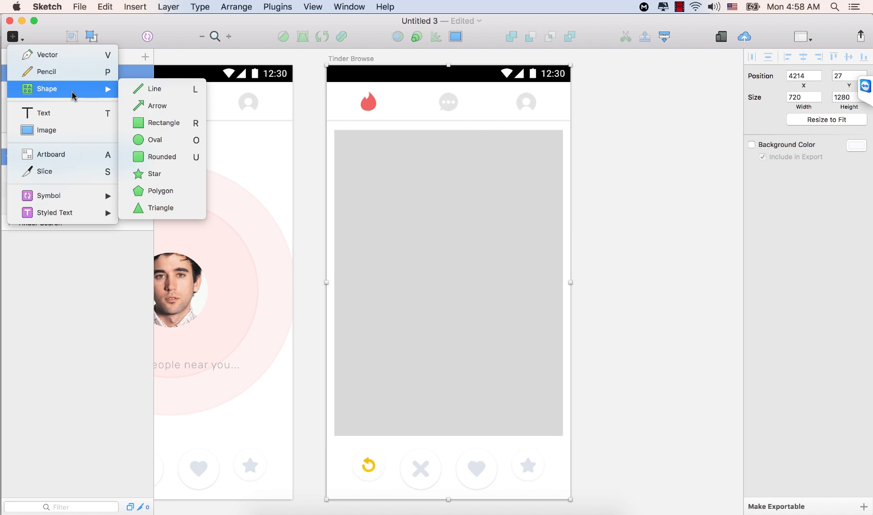
click(152, 125)
click(57, 206)
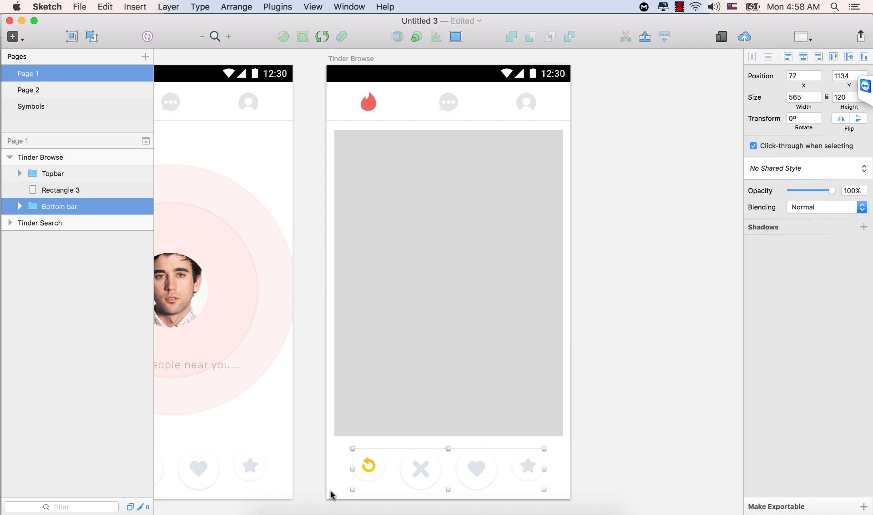
key(r)
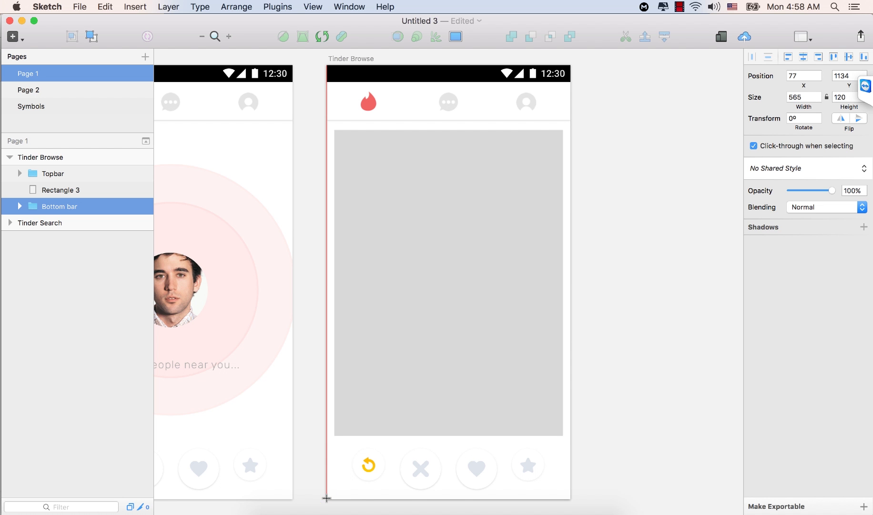
drag(327, 498, 571, 64)
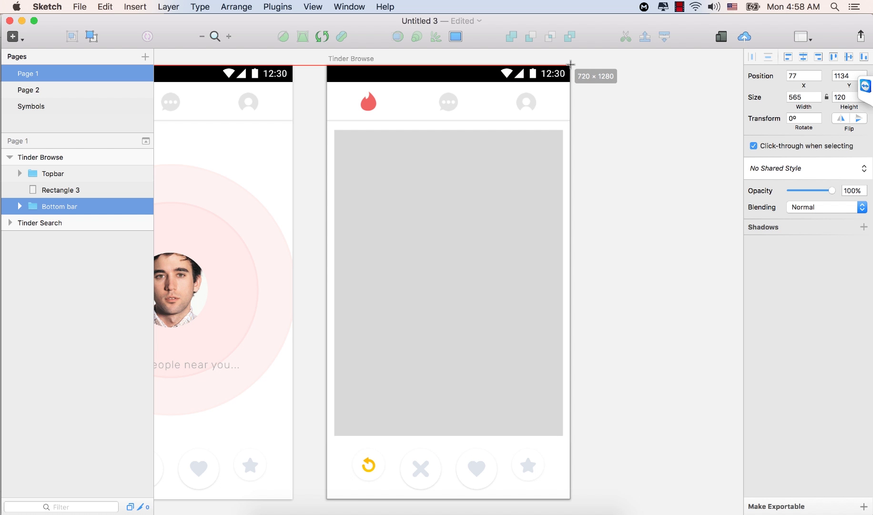
drag(571, 66, 571, 67)
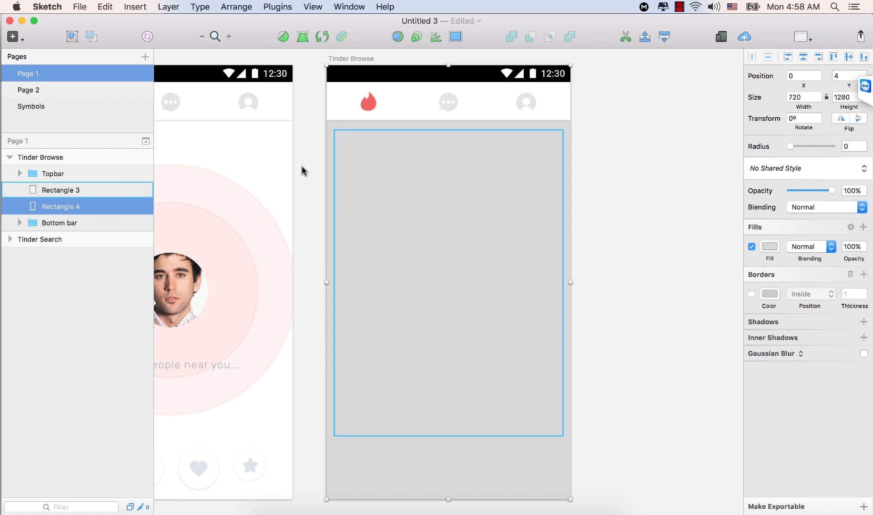
click(101, 206)
drag(101, 208, 92, 228)
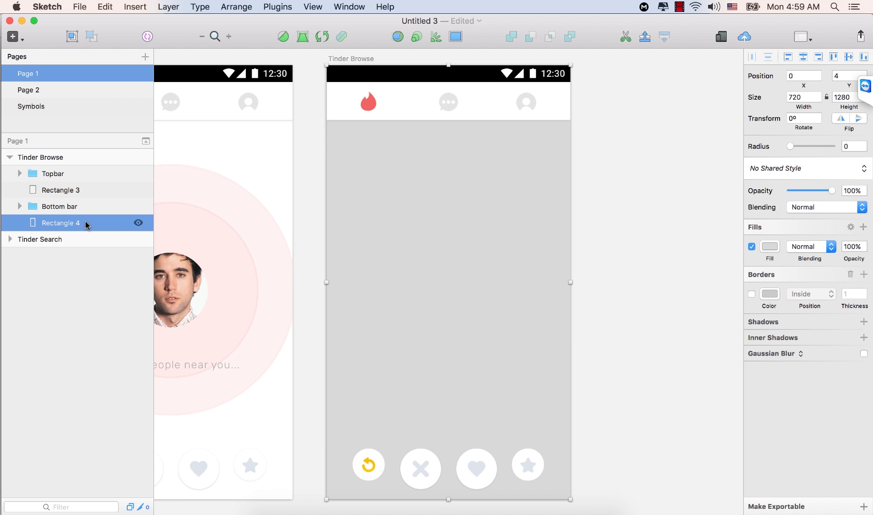
Change the background Rectangle 4's fill to the near-white hex F8F9FC
click(364, 205)
drag(61, 221, 66, 225)
click(769, 247)
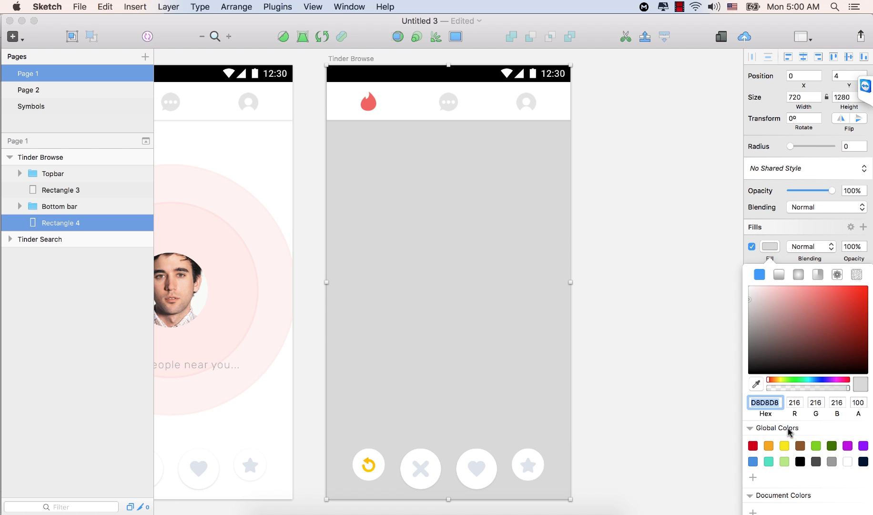
text(F8F9FC)
click(777, 401)
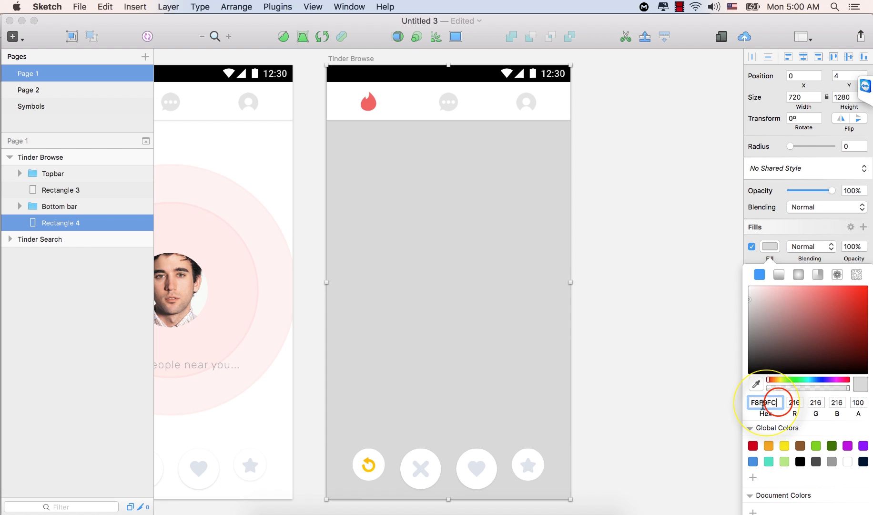
double_click(777, 402)
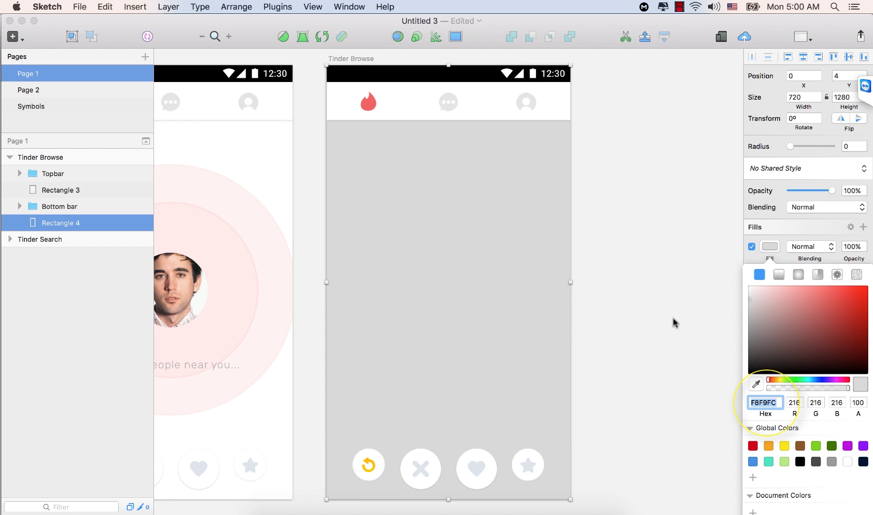
key(Return)
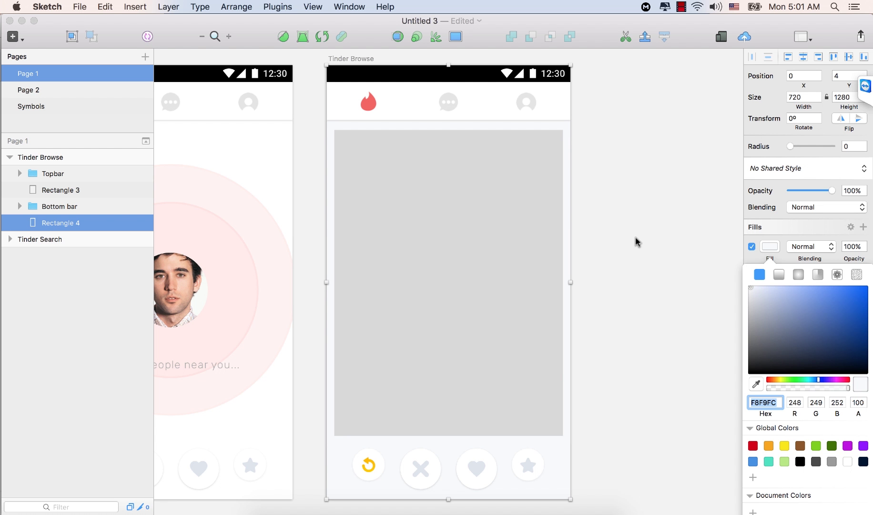
click(429, 225)
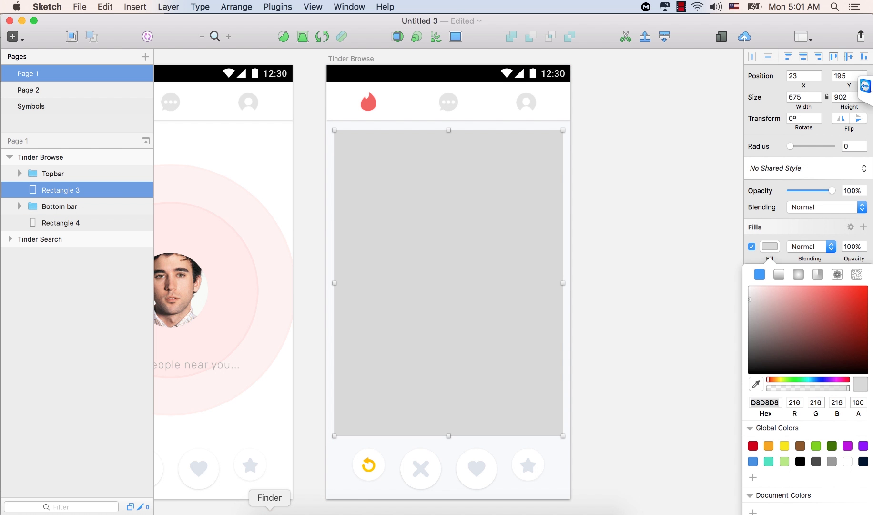
Copy TinderImage1.jpg from the Exercise File folder in Finder
click(270, 512)
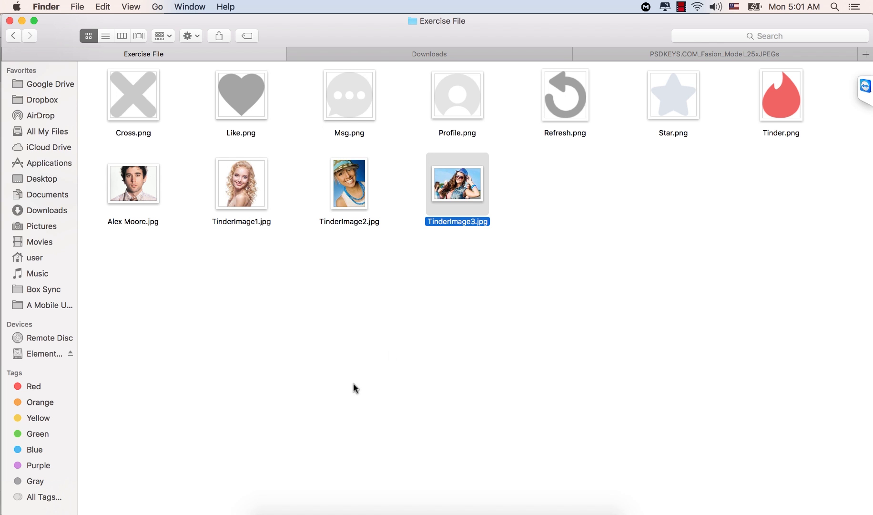
click(235, 181)
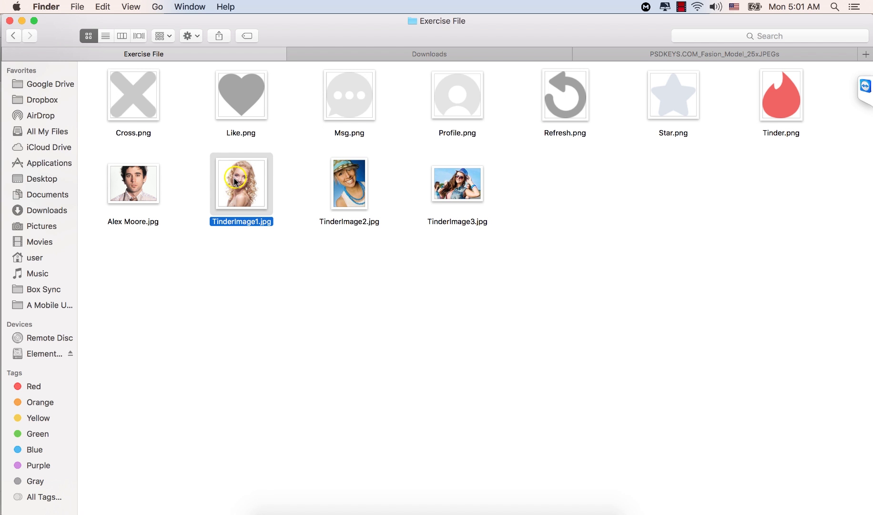
right_click(234, 180)
mouse_move(349, 197)
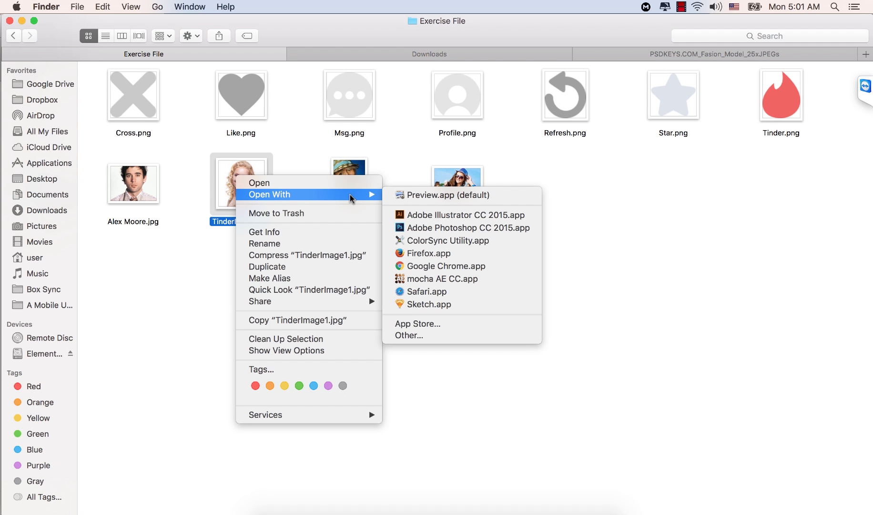
click(206, 237)
click(235, 181)
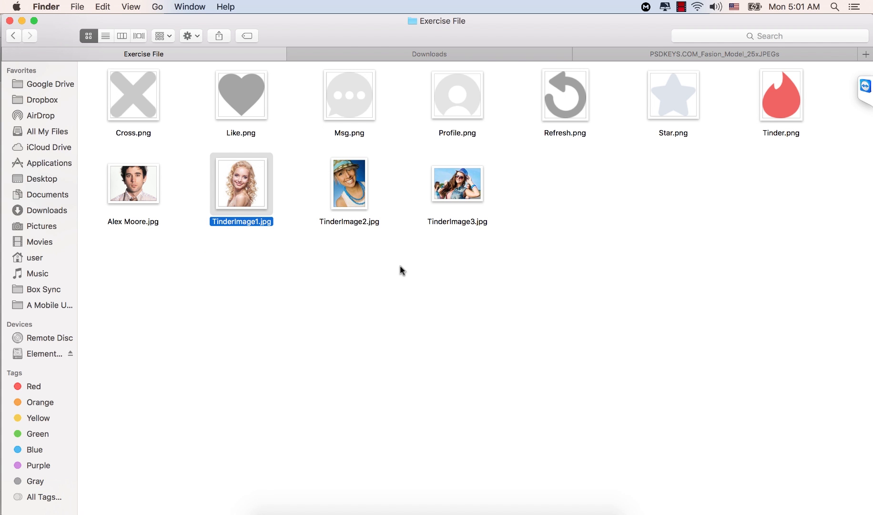
key(super+c)
Paste TinderImage1 into Tinder Browse and position it over the grey Rectangle 3 card
click(399, 506)
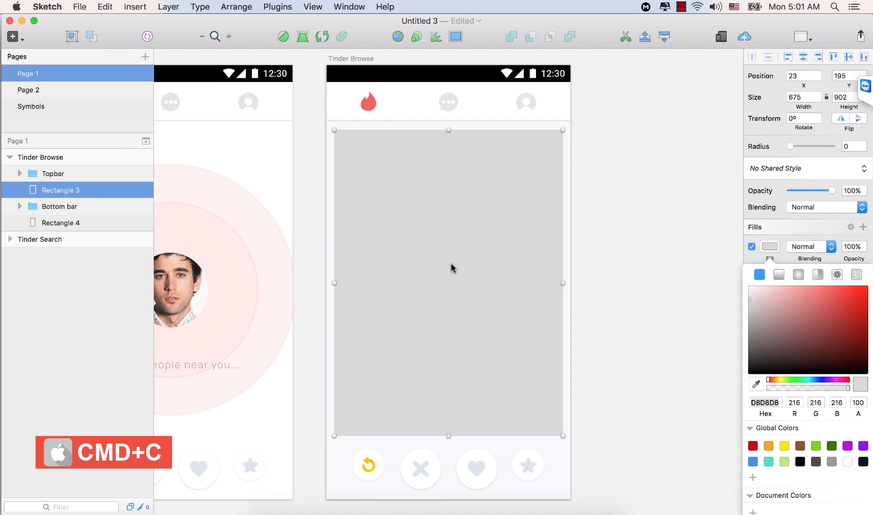
key(super+v)
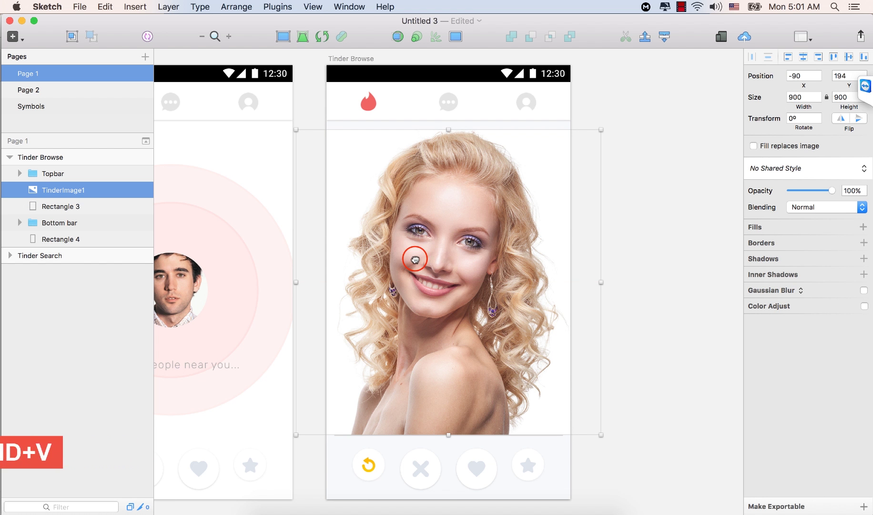
mouse_move(418, 259)
mouse_down()
mouse_move(416, 243)
mouse_move(415, 258)
mouse_up()
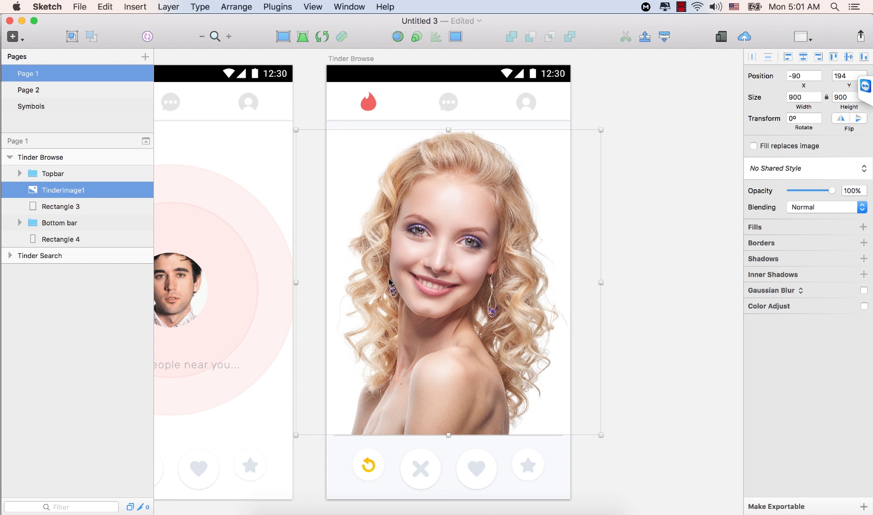
Mask the TinderImage1 photo with Rectangle 3 using the layers' Mask command
shift+click(60, 206)
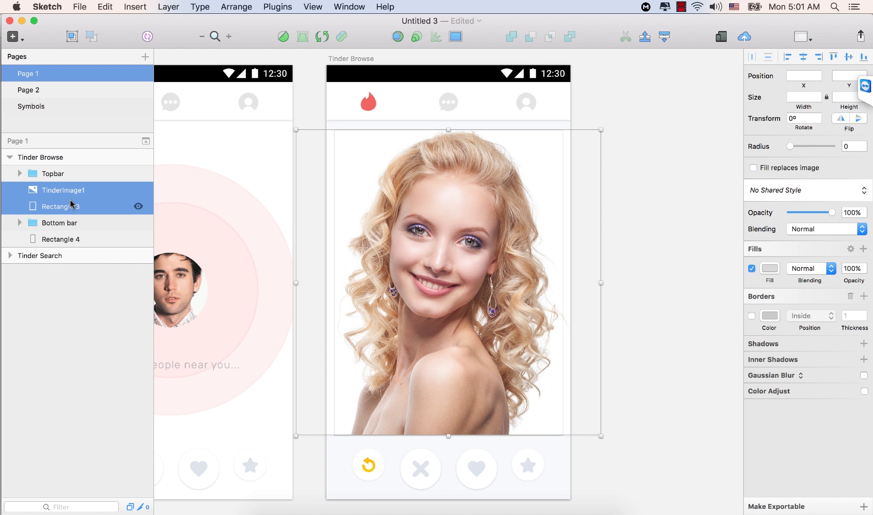
click(76, 193)
right_click(76, 193)
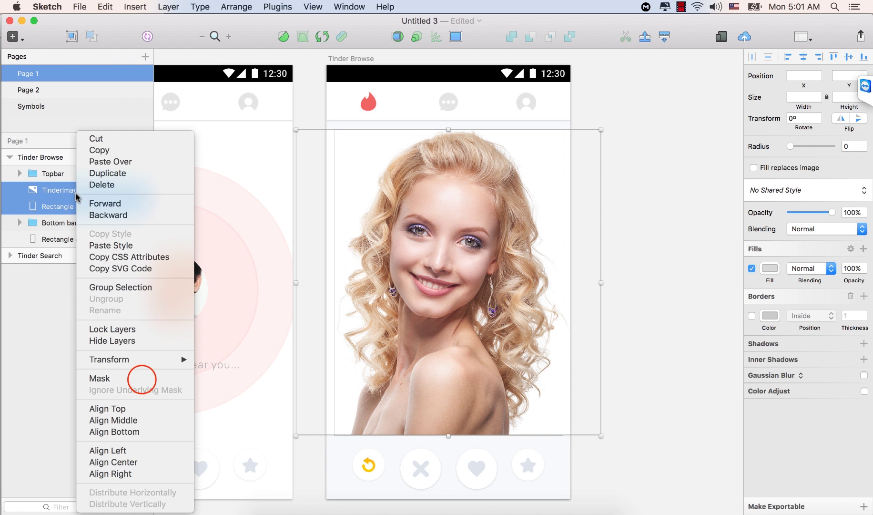
click(142, 379)
click(653, 217)
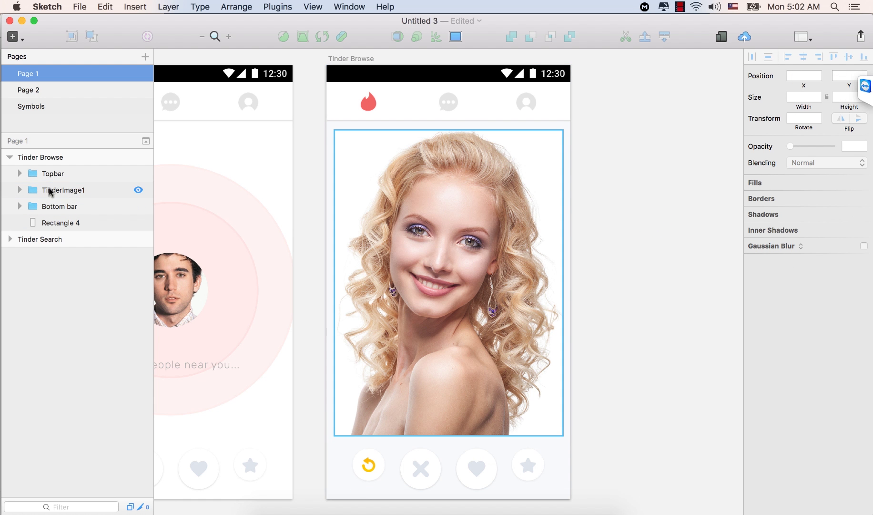
Expand the TinderImage1 group and select its Mask layer
drag(66, 190, 42, 191)
click(42, 189)
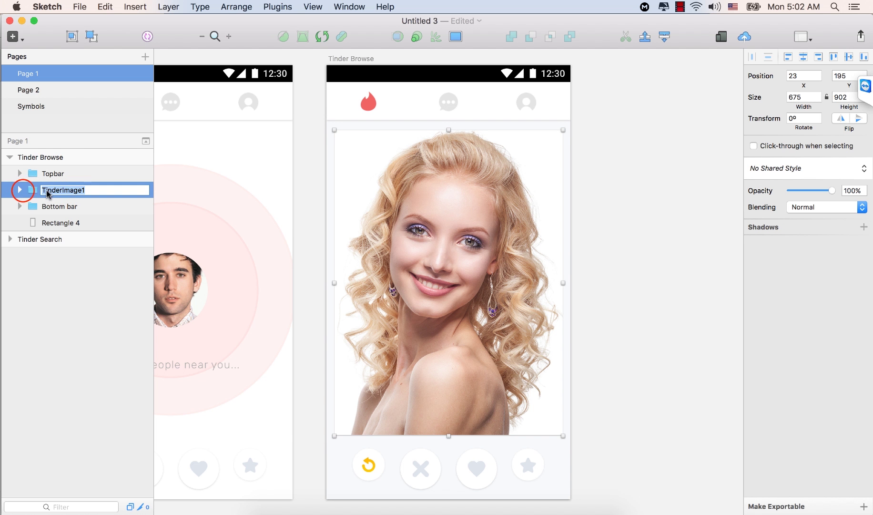
click(19, 189)
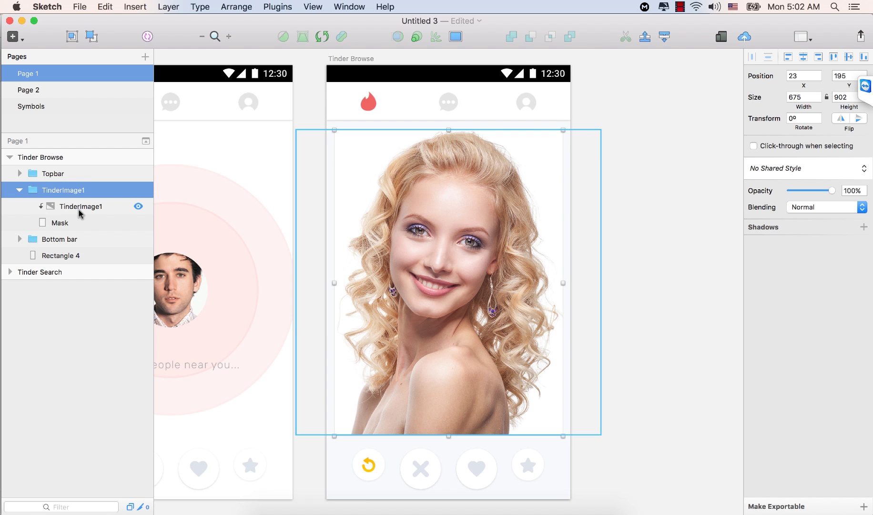
click(59, 224)
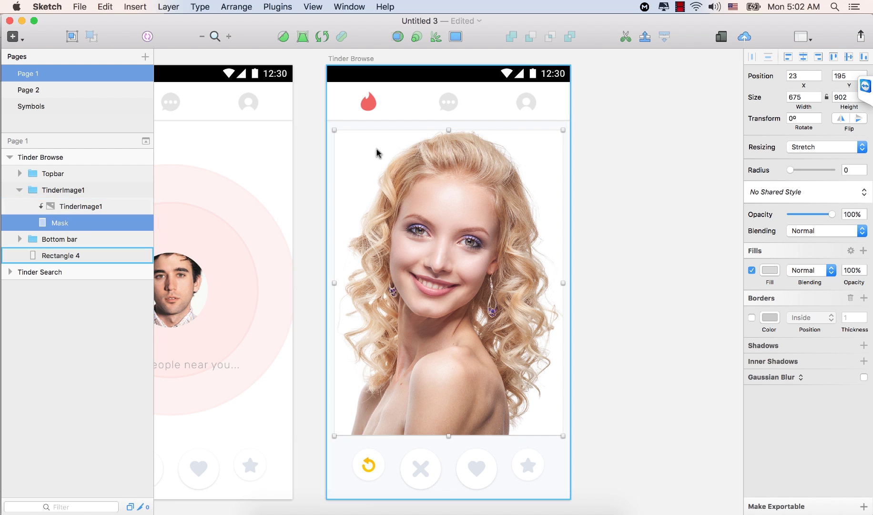
Give the Mask layer a corner radius of 19
click(793, 172)
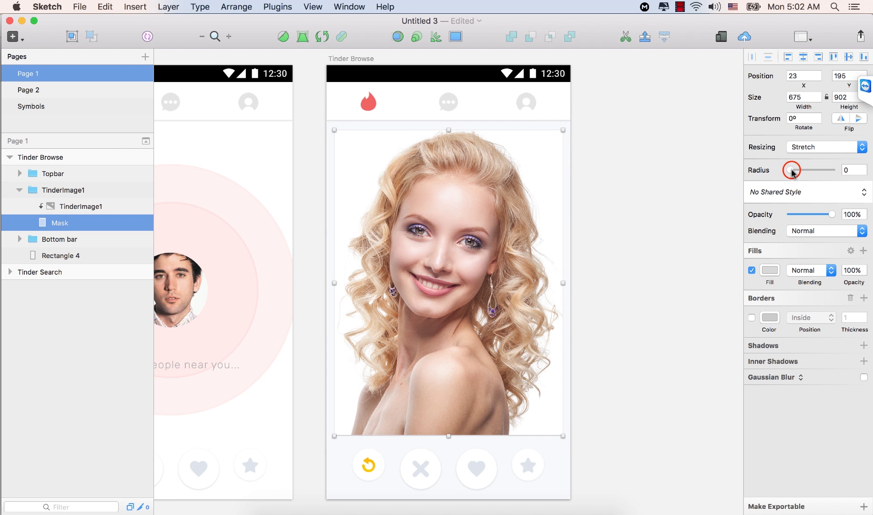
drag(794, 173, 811, 170)
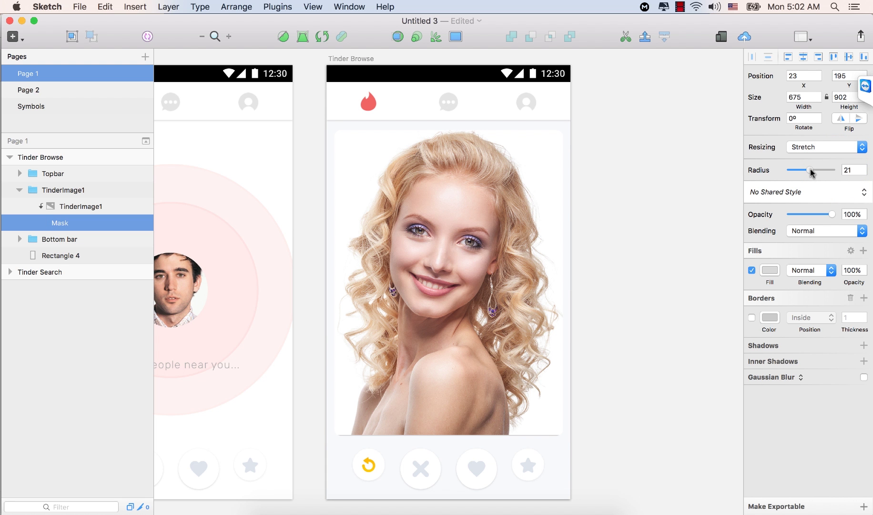
double_click(854, 169)
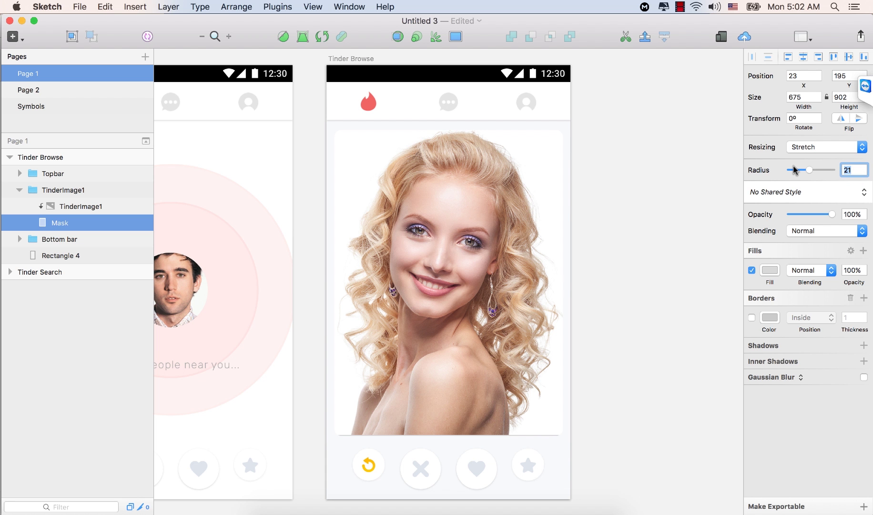
text(1)
key(Return)
click(678, 159)
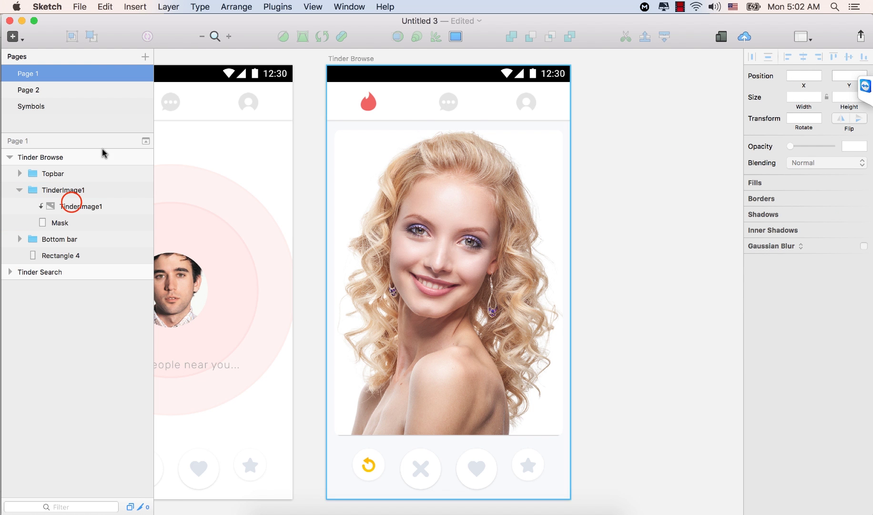
Nudge the TinderImage1 photo inside its mask to position -90, 184
click(68, 206)
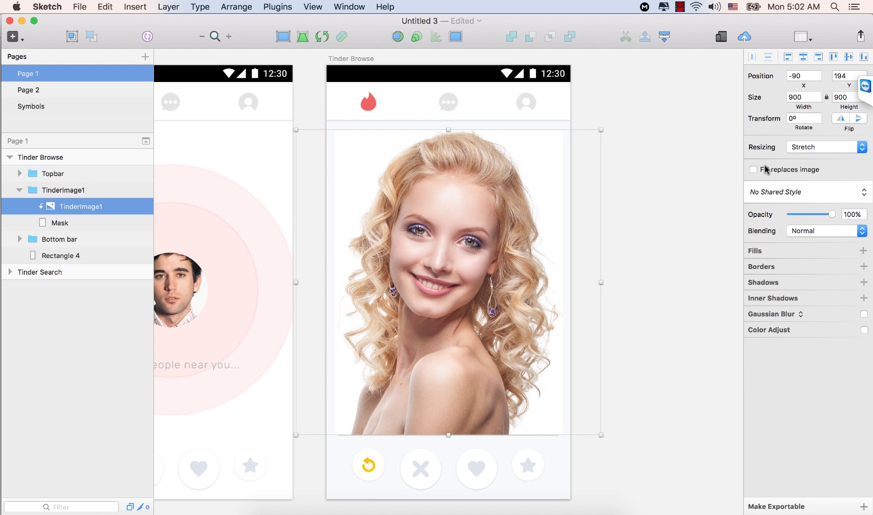
key(Up)
key(Up)
key(Up)
key(Down)
key(Down)
key(Down)
key(Down)
key(Down)
key(Down)
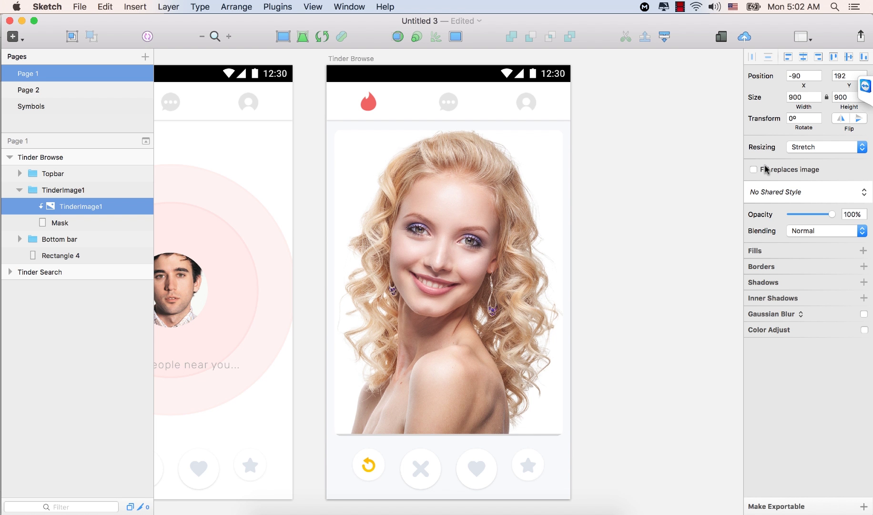
key(Down)
key(Down)
key(Down)
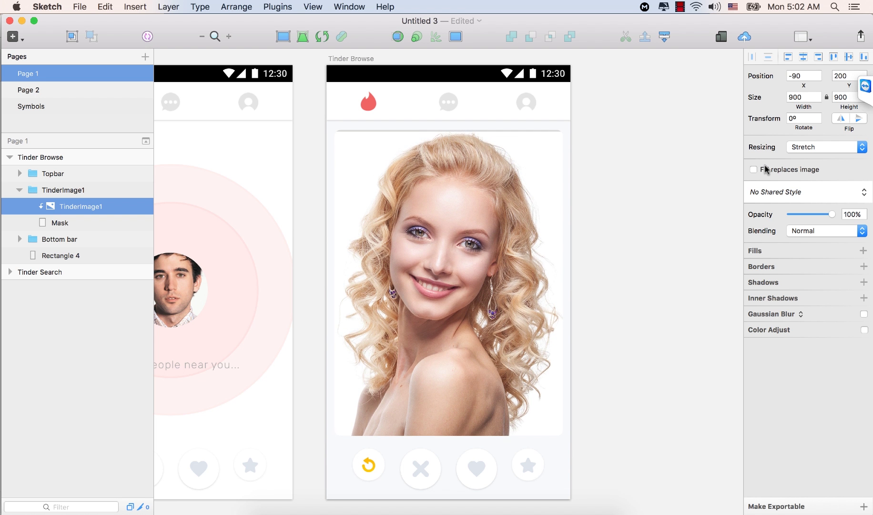
key(Down)
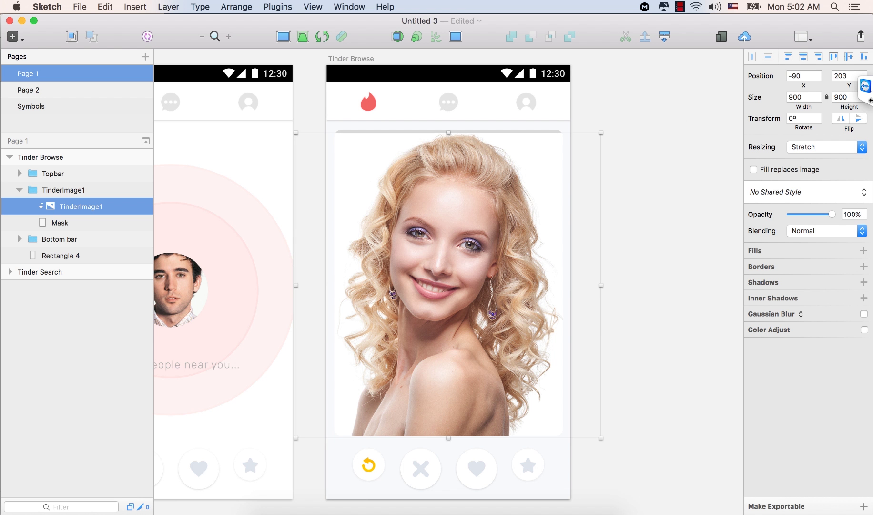
key(Up)
key(Up)
key(Up)
key(Up)
key(Up)
key(Up)
key(Up)
key(Up)
key(Up)
key(Up)
key(Up)
key(Up)
key(Up)
key(Up)
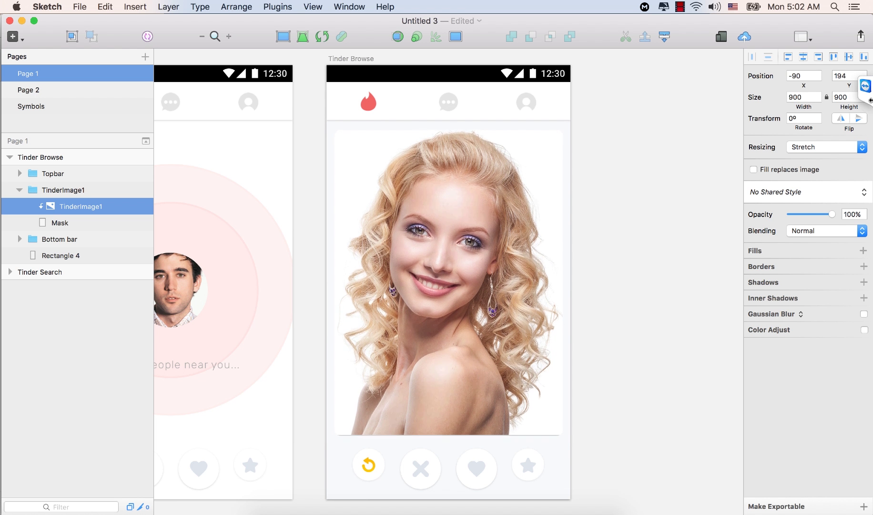
key(Up)
key(Up)
key(Up)
key(Up)
key(Up)
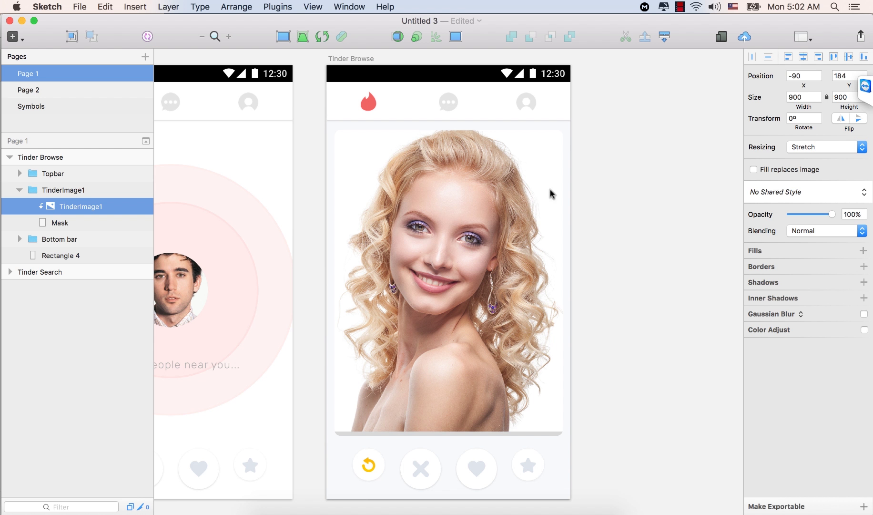
click(434, 266)
drag(443, 301, 441, 135)
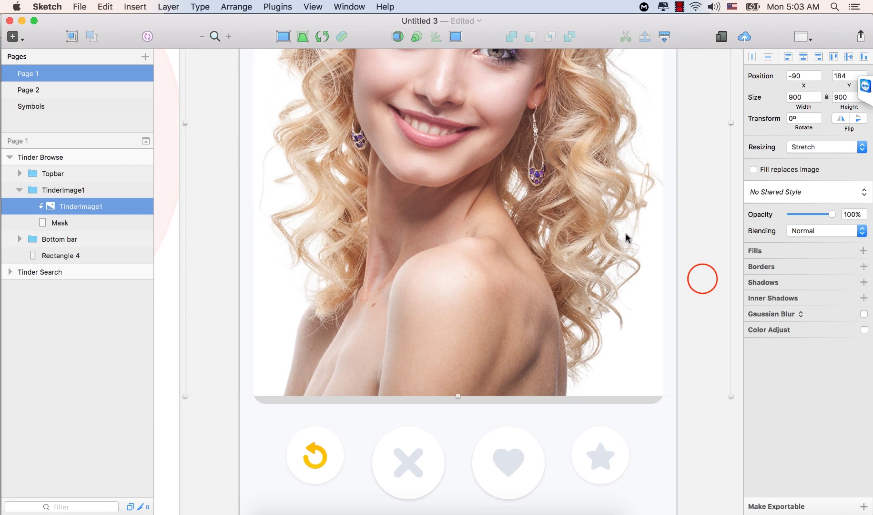
Draw a rectangle bar across the bottom of the woman's photo card
click(702, 278)
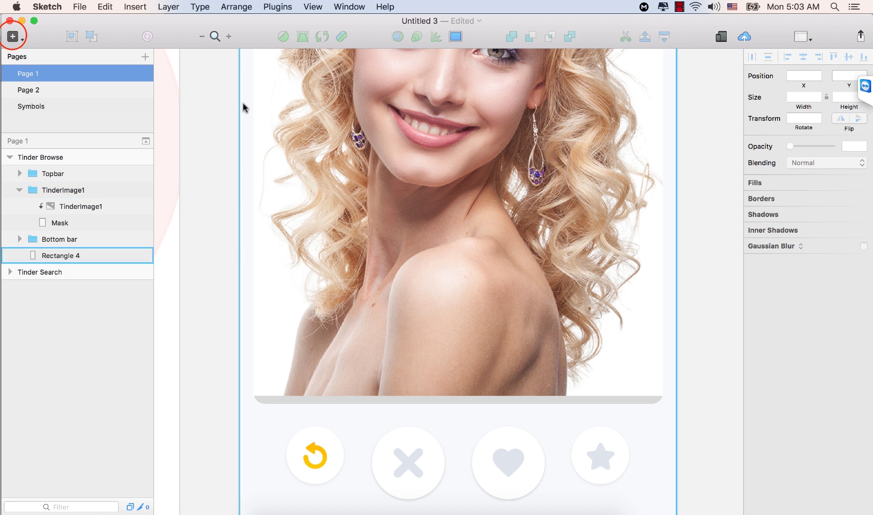
click(14, 36)
mouse_move(48, 92)
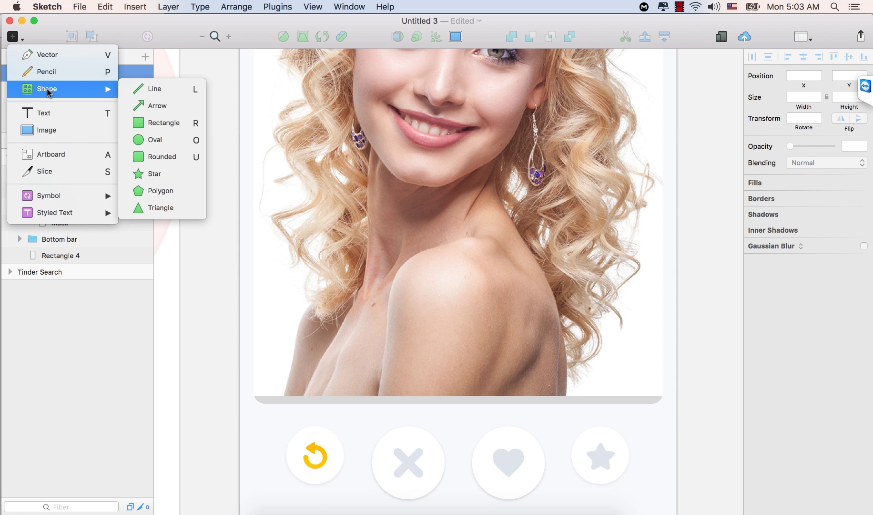
click(164, 123)
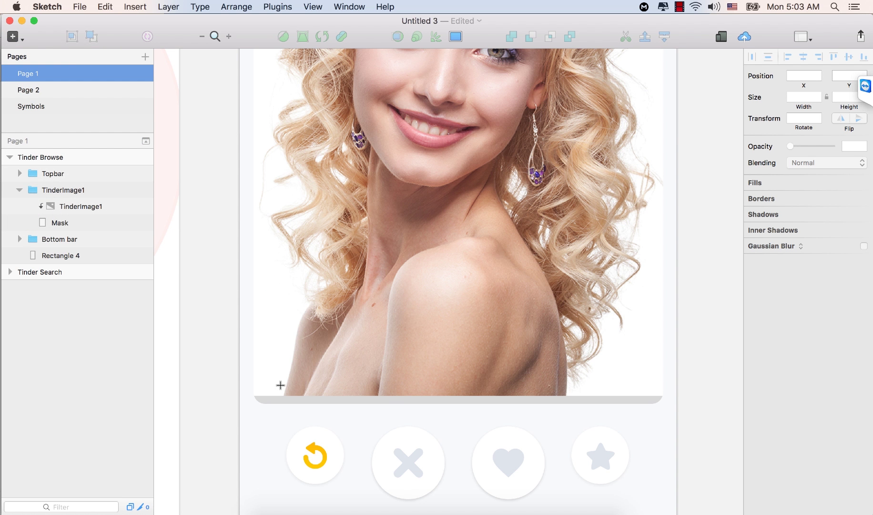
drag(254, 357, 663, 390)
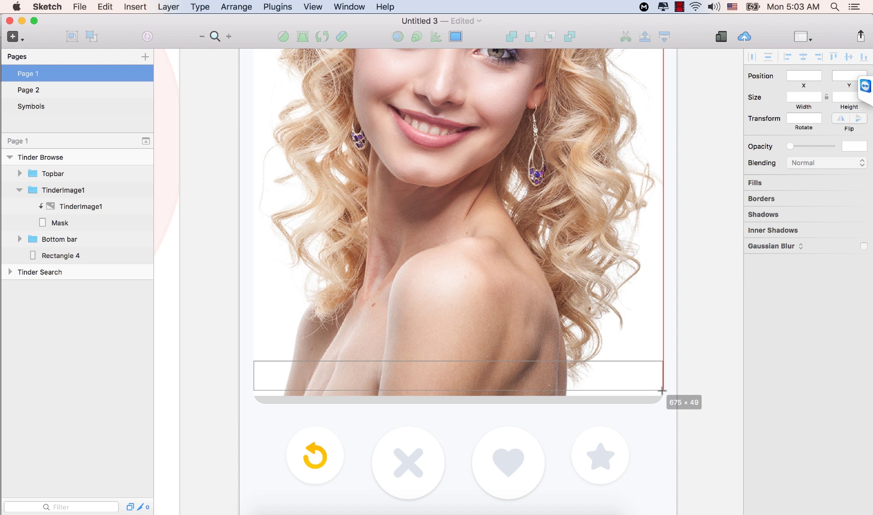
drag(663, 391, 662, 390)
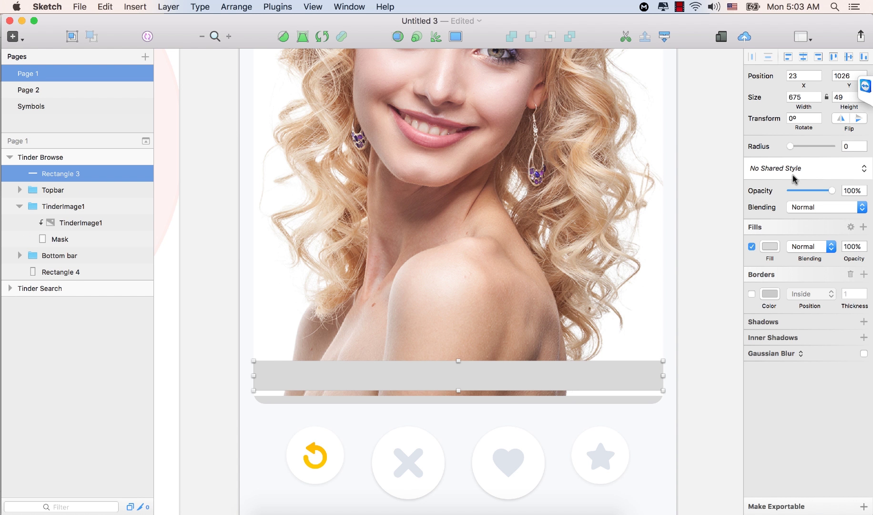
Set the bar's height to 110 and move it up to 23, 987
click(804, 97)
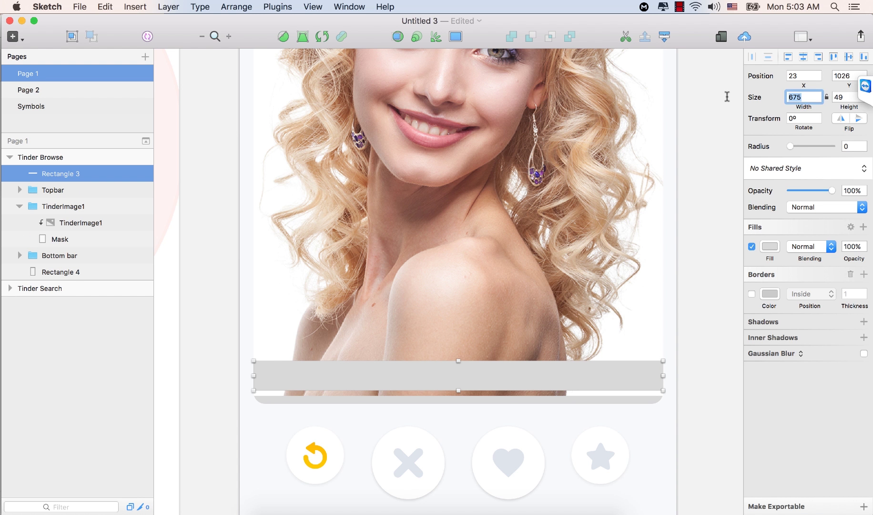
click(848, 97)
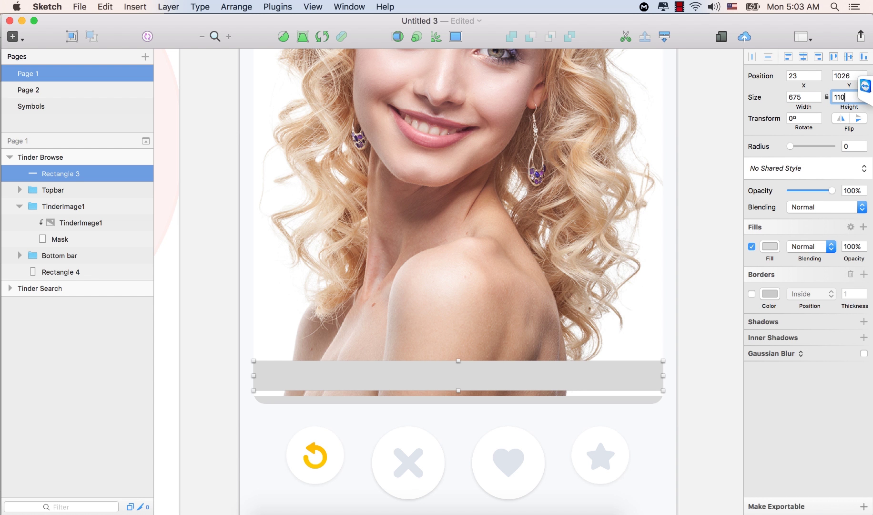
text(110)
key(Return)
click(454, 400)
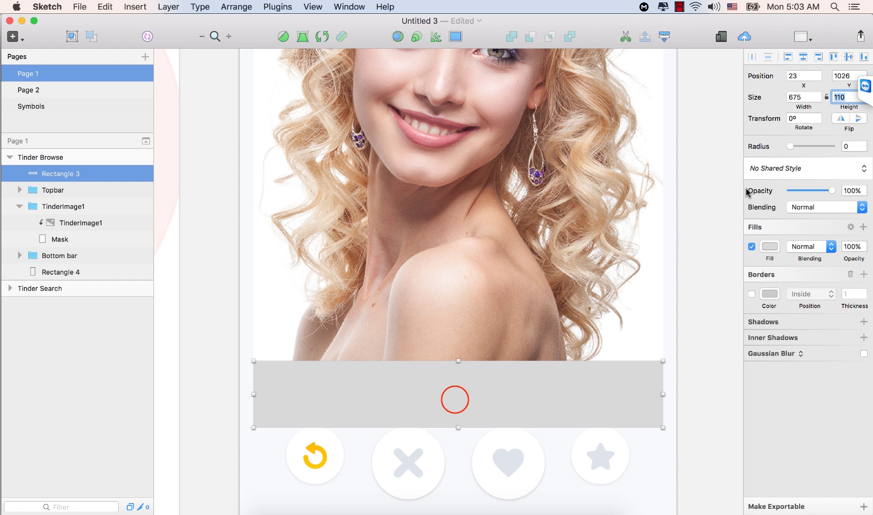
drag(455, 399, 457, 372)
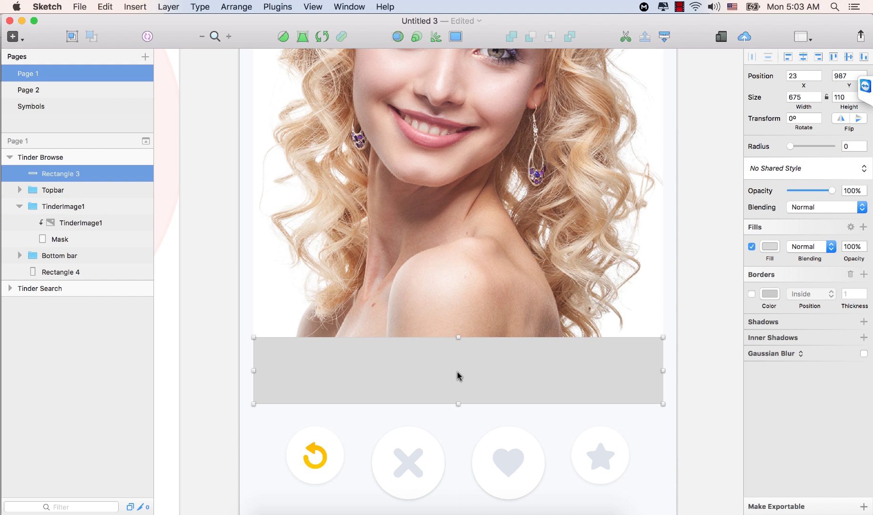
Move Rectangle 3 into the TinderImage1 group, above the photo and Mask
click(91, 176)
drag(91, 177, 92, 231)
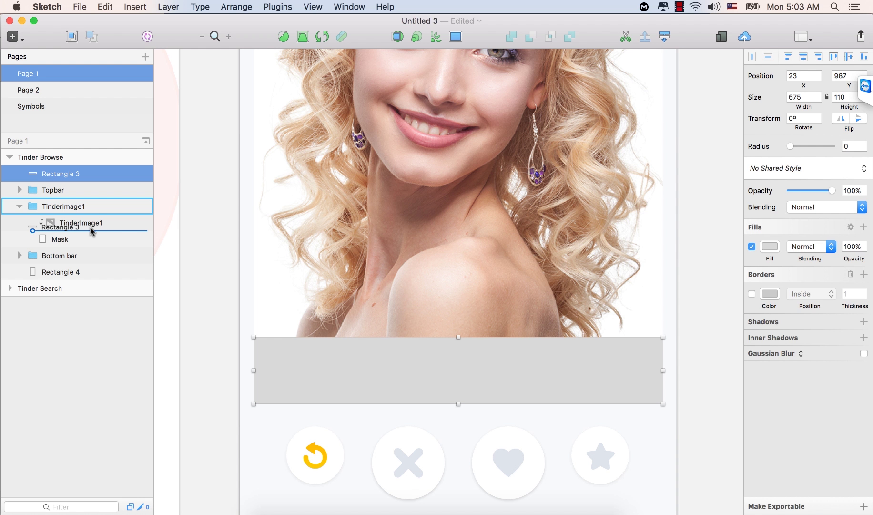
drag(92, 231, 91, 229)
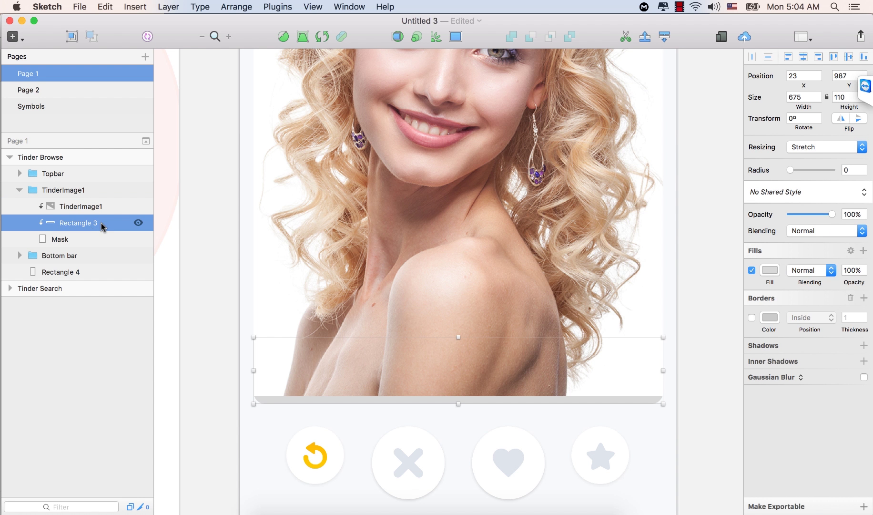
click(104, 222)
drag(104, 223, 108, 205)
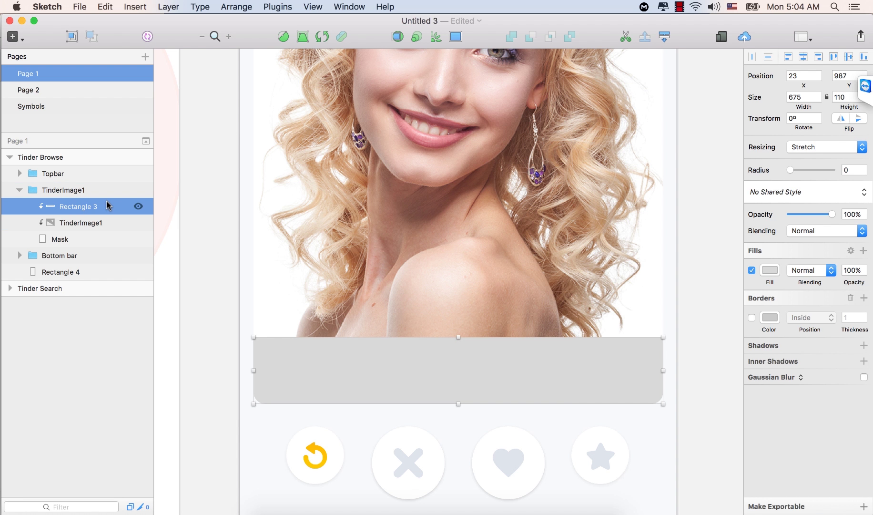
Change Rectangle 3's fill colour to white FFFFFF
click(252, 424)
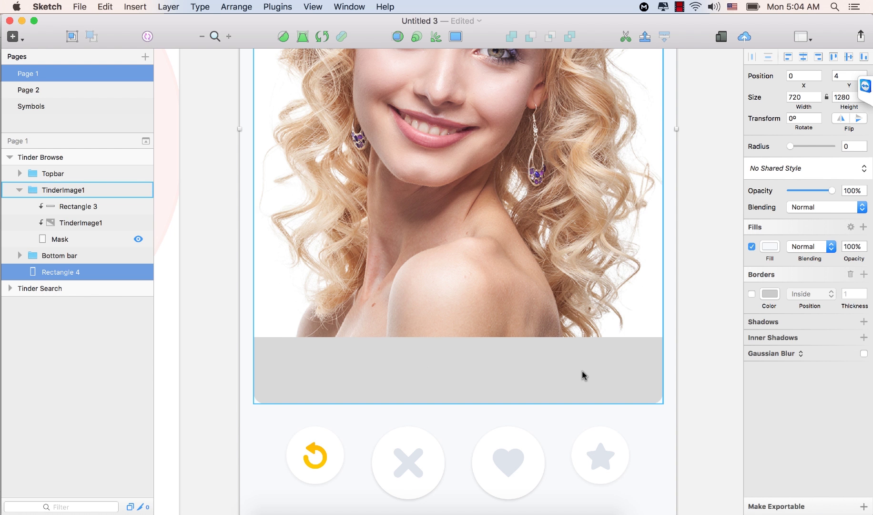
click(72, 205)
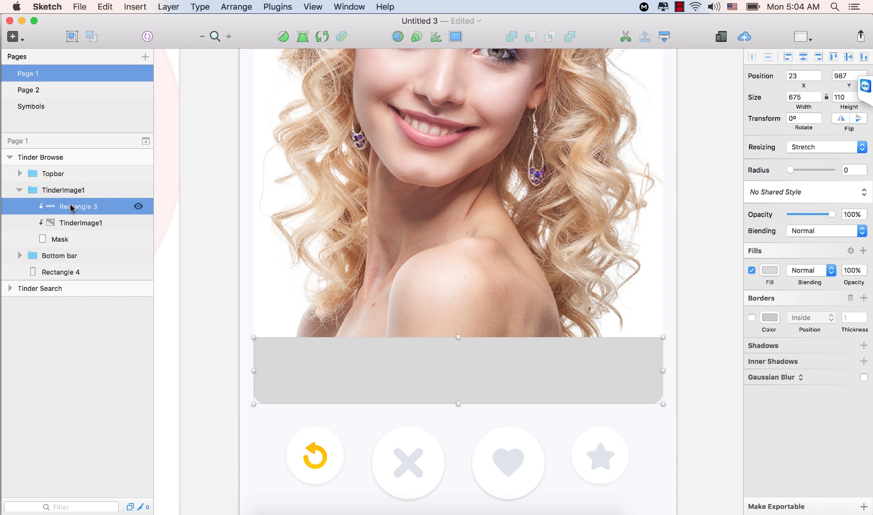
click(770, 271)
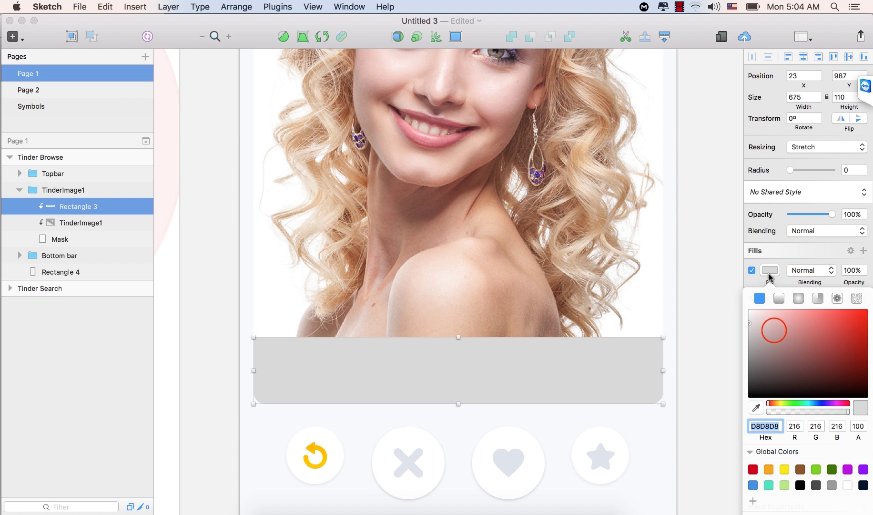
drag(780, 337, 713, 298)
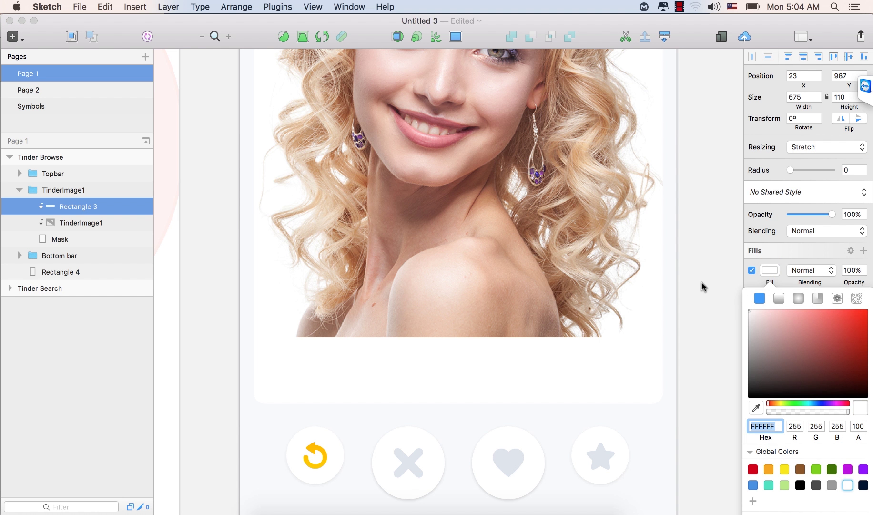
click(773, 424)
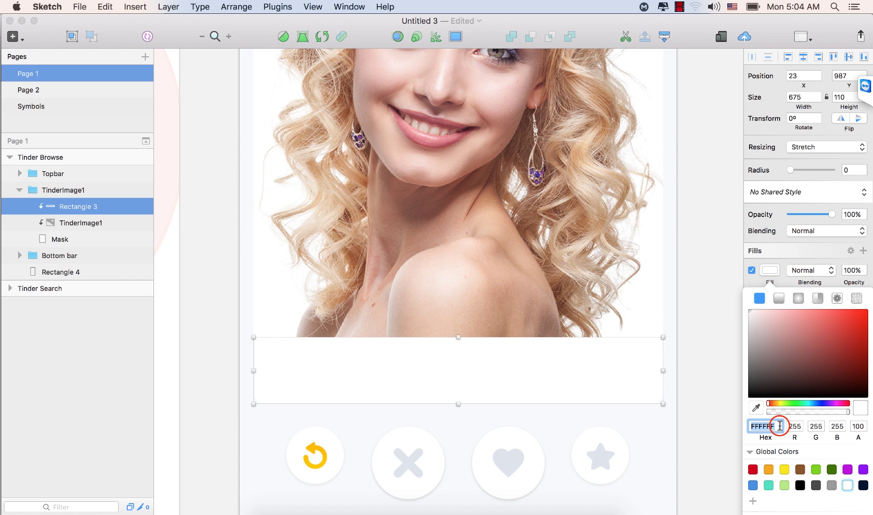
key(Return)
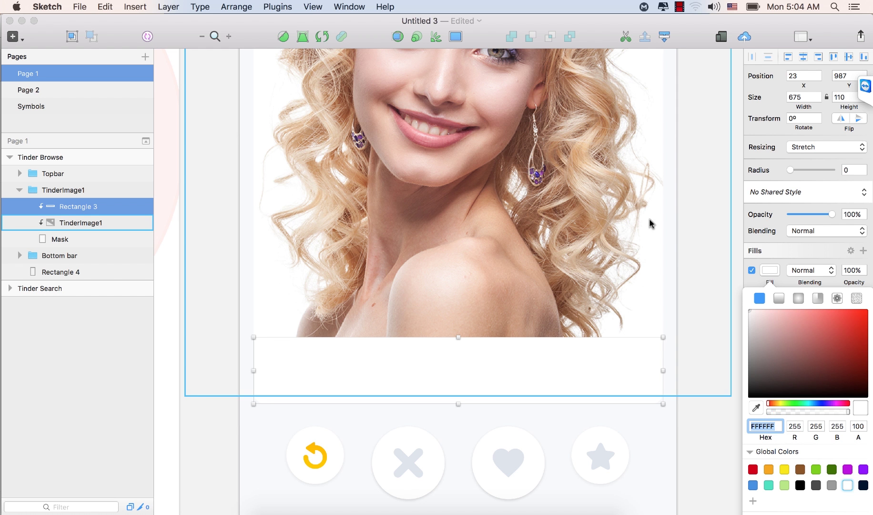
click(701, 172)
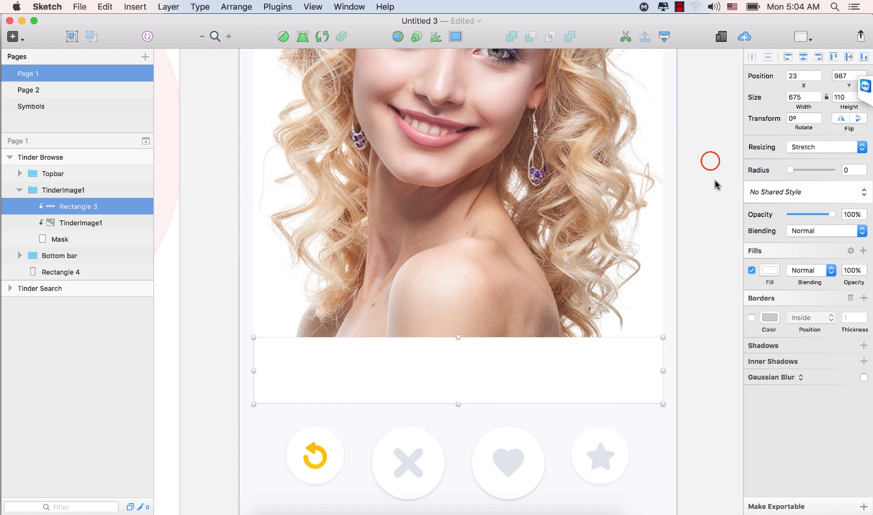
click(710, 164)
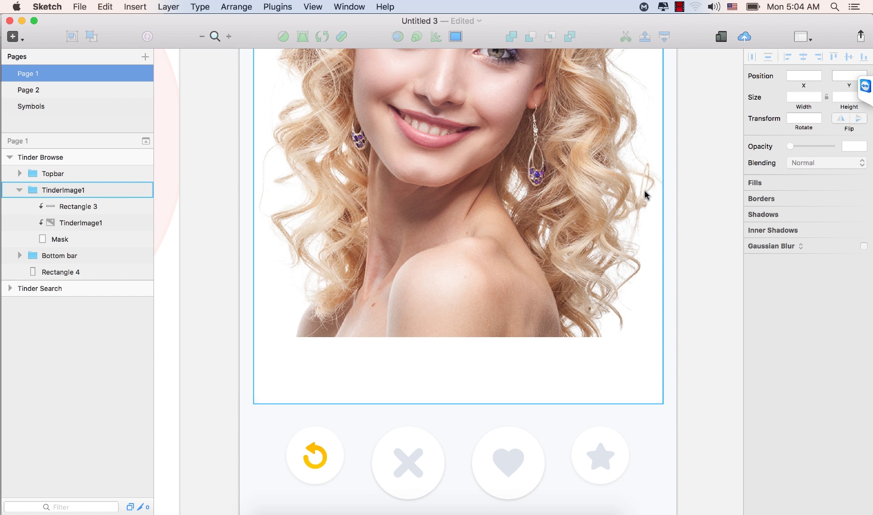
Fit both artboards in view and centre the Tinder Browse screen
key(super+1)
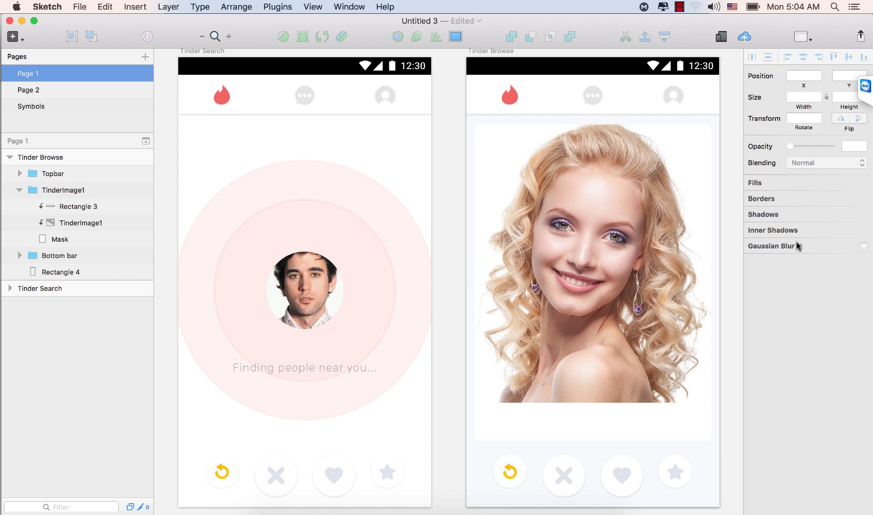
click(627, 214)
drag(627, 217, 516, 223)
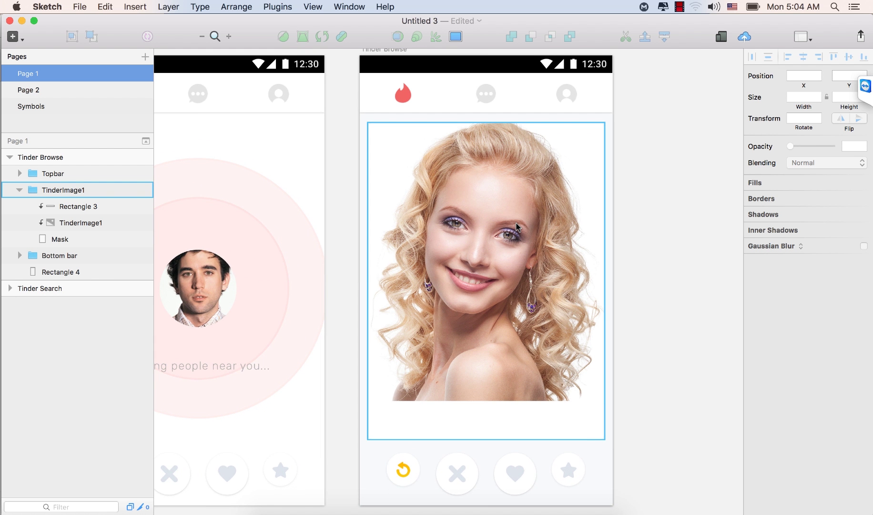
click(677, 180)
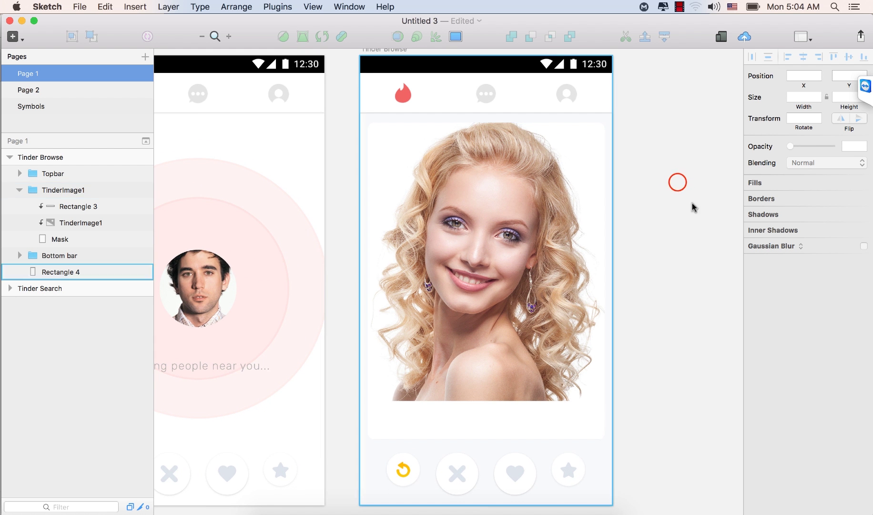
click(677, 181)
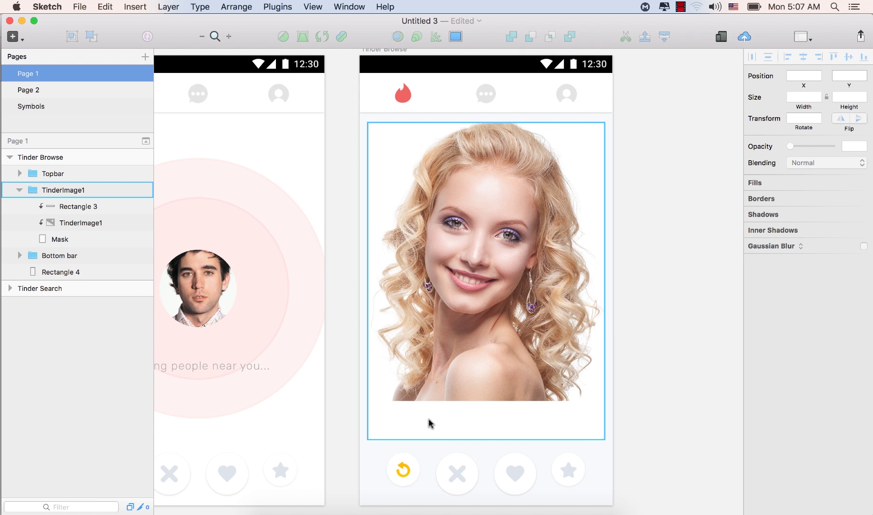
Add a 'Linda, 20' text layer below the photo
key(t)
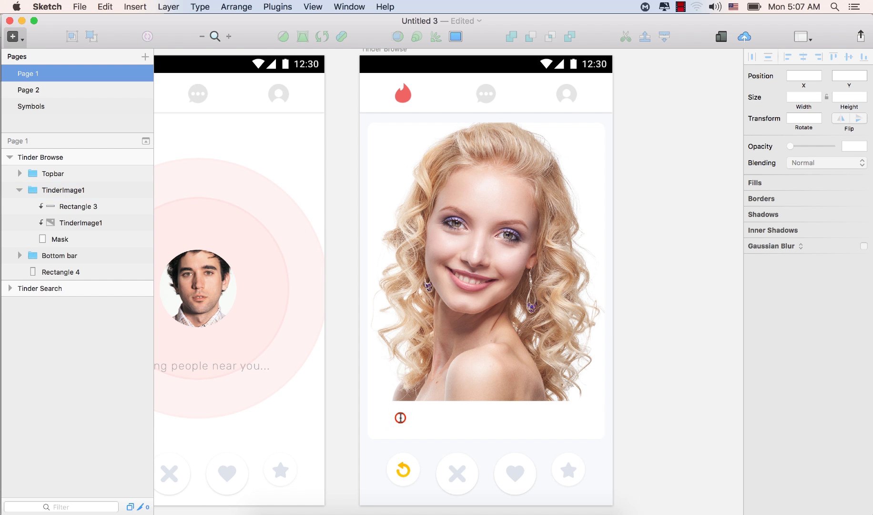
click(401, 416)
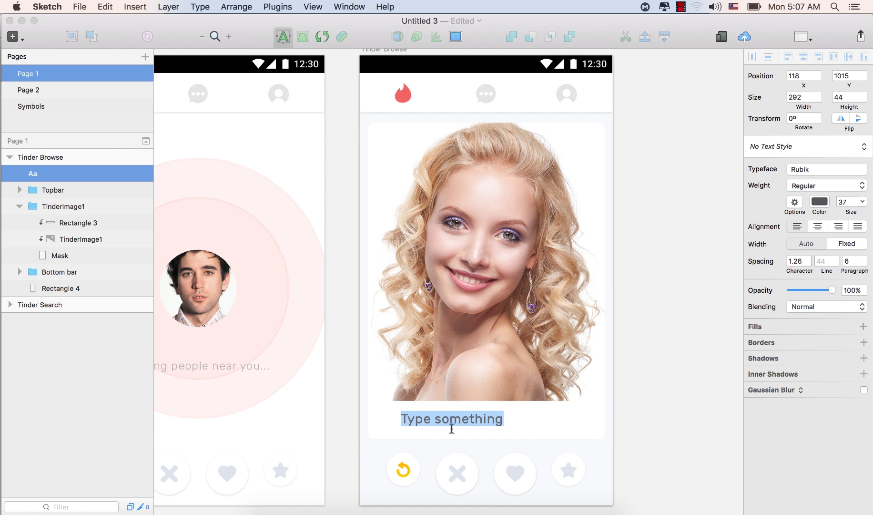
text(L)
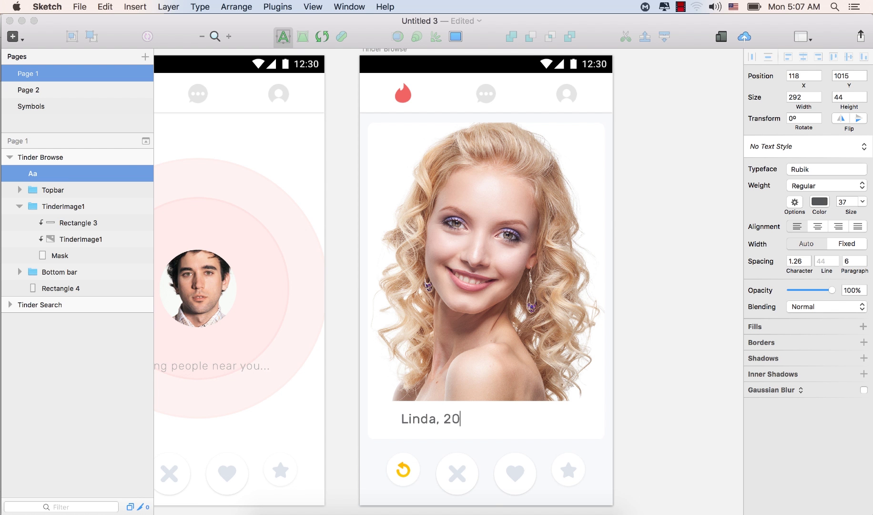
text(inda, 20)
click(656, 308)
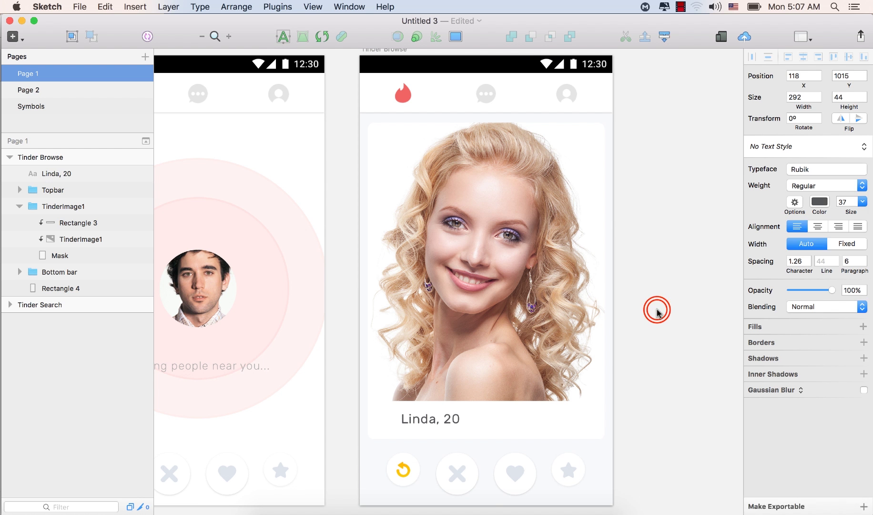
click(647, 303)
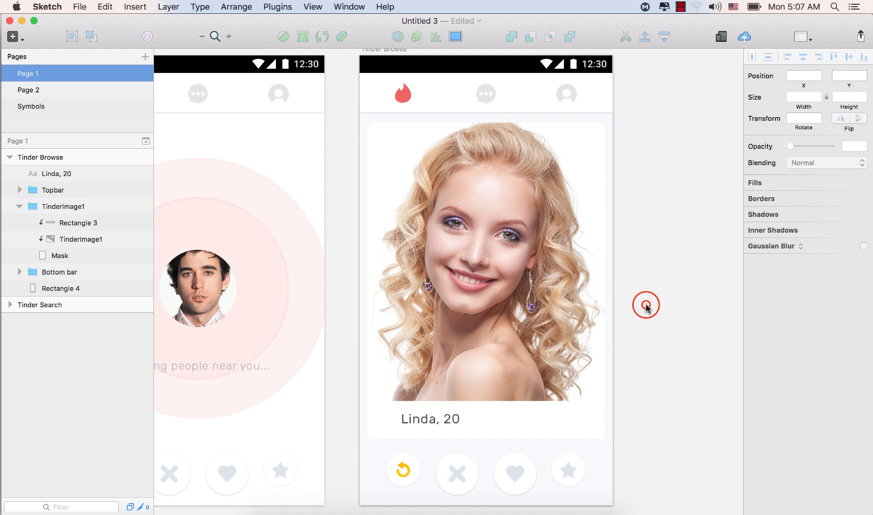
Shift the 'Linda, 20' caption left to X 77 in the white strip
click(433, 419)
drag(433, 419, 421, 421)
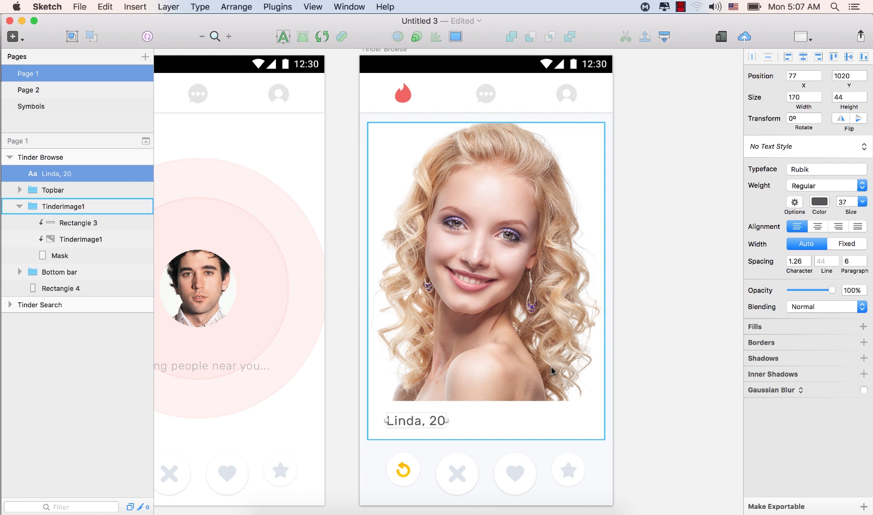
click(820, 203)
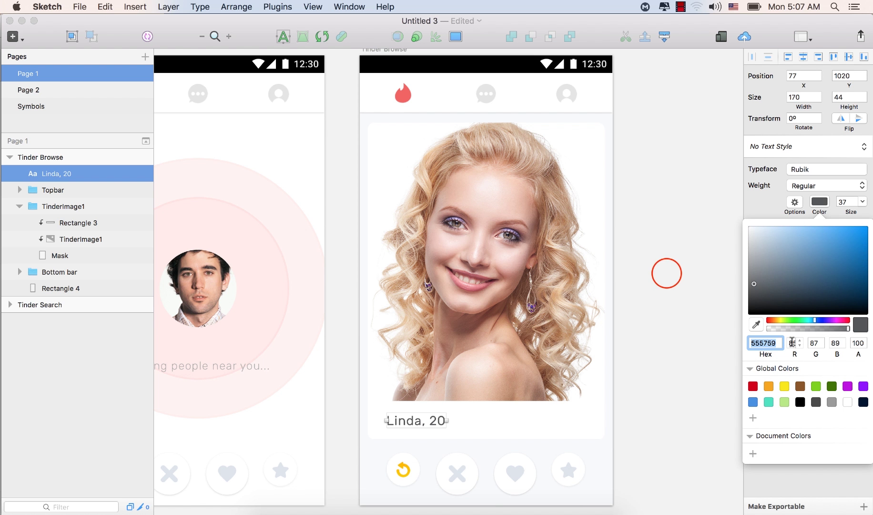
click(668, 273)
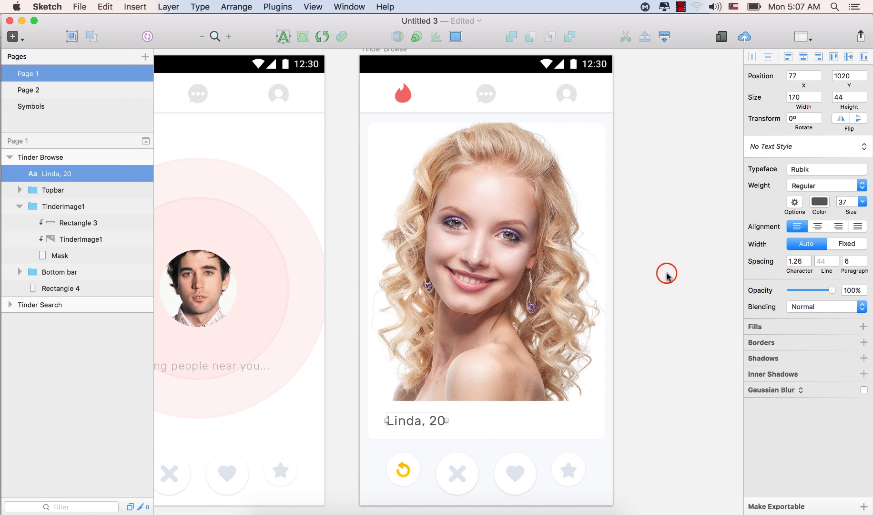
click(643, 238)
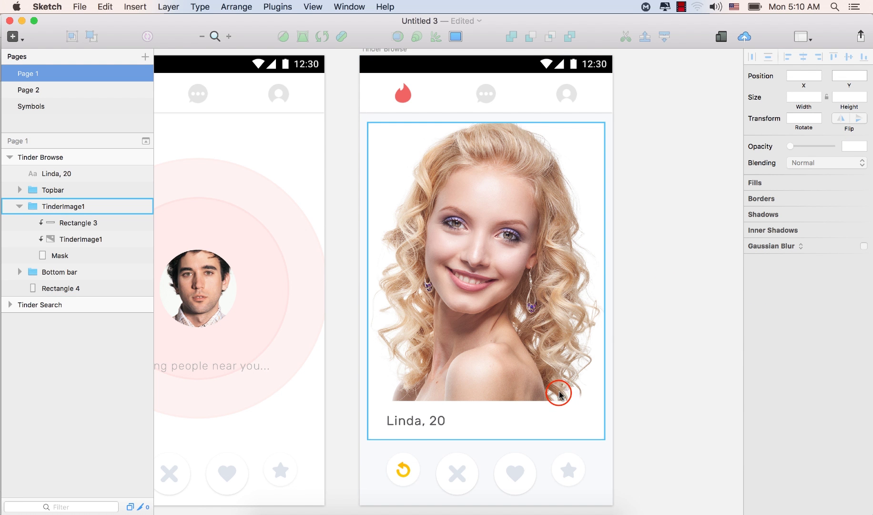
Zoom in on the Bottom bar's heart button and select the Like layer
scroll(558, 391, down, 5)
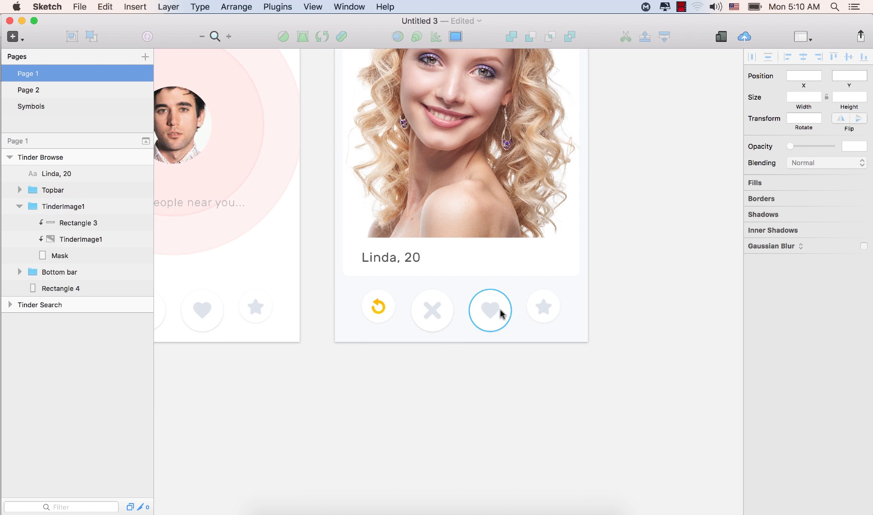
key(z)
click(498, 307)
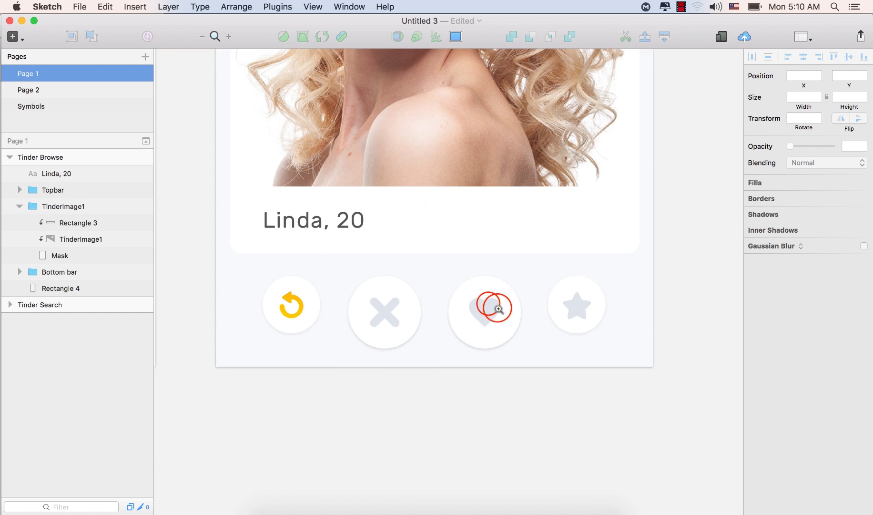
click(490, 305)
mouse_move(493, 332)
mouse_down()
mouse_move(489, 318)
mouse_move(467, 309)
mouse_up()
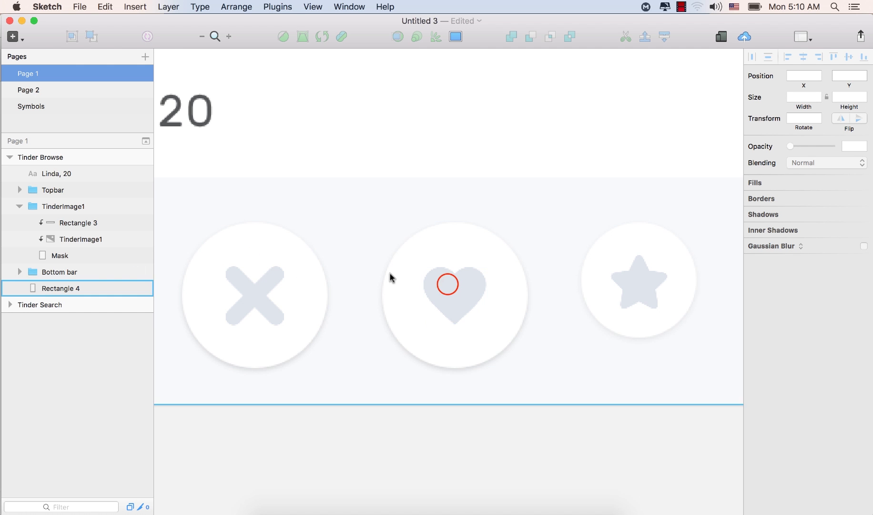
click(448, 285)
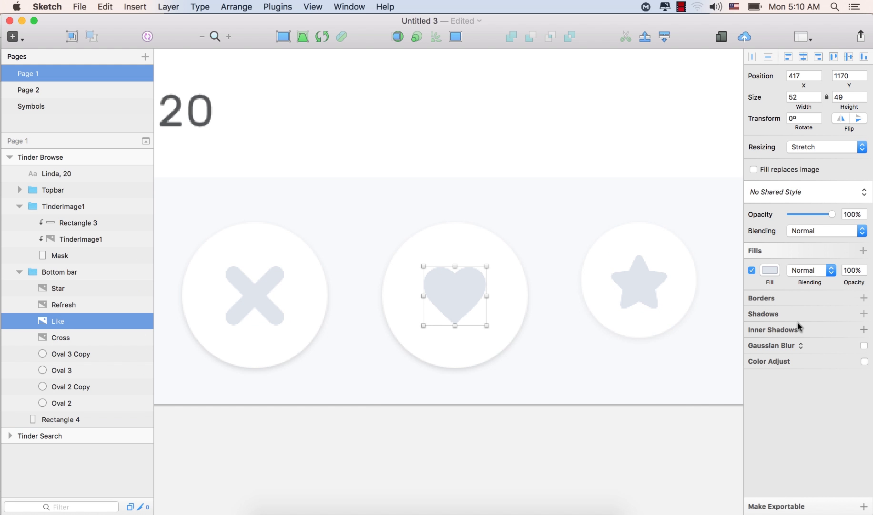
Fill the heart with a diagonal linear gradient from green 2BE6AE to pale DFE4EB
click(770, 270)
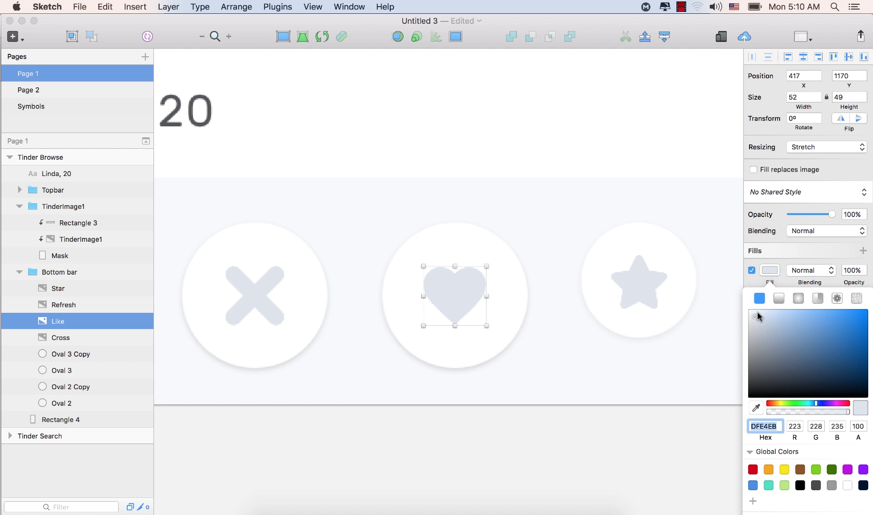
click(779, 298)
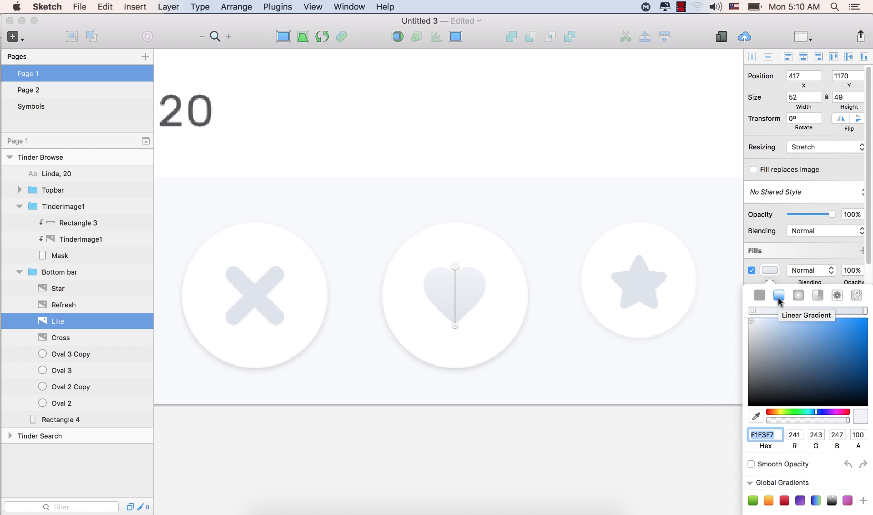
click(753, 311)
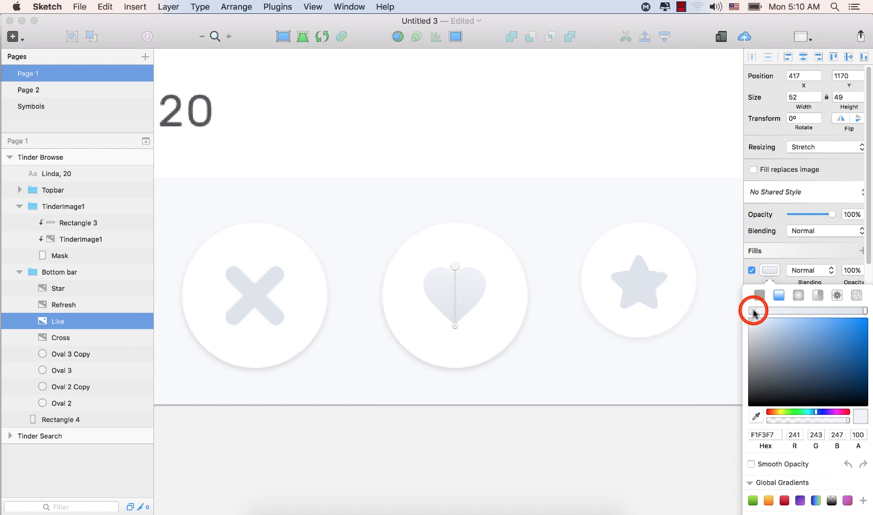
click(776, 434)
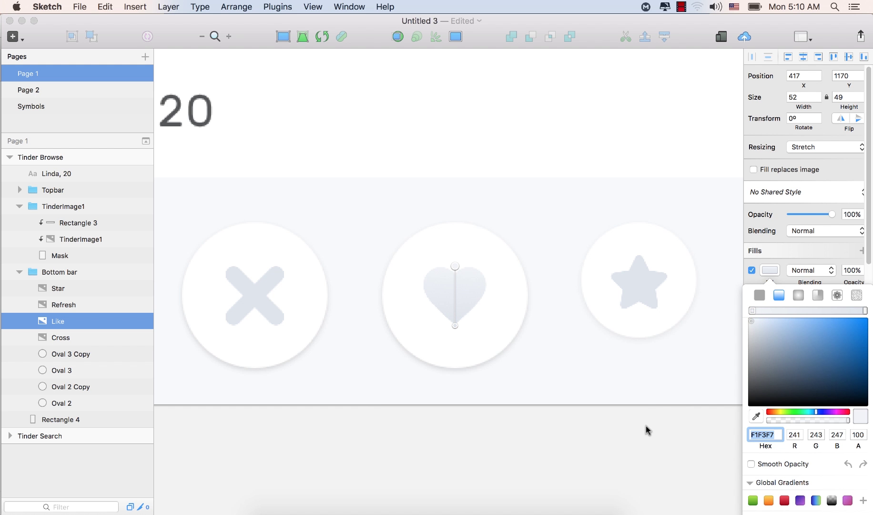
scroll(766, 415, down, 1)
click(766, 414)
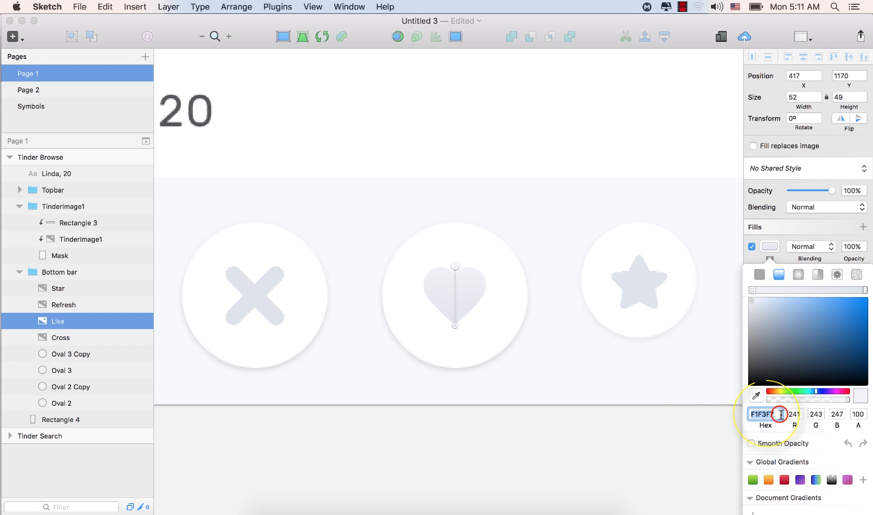
text(2BE6AE)
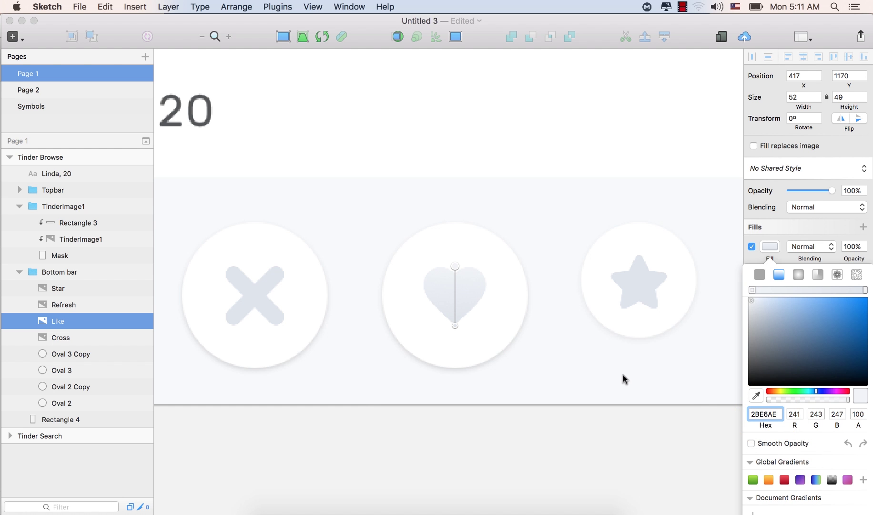
key(Return)
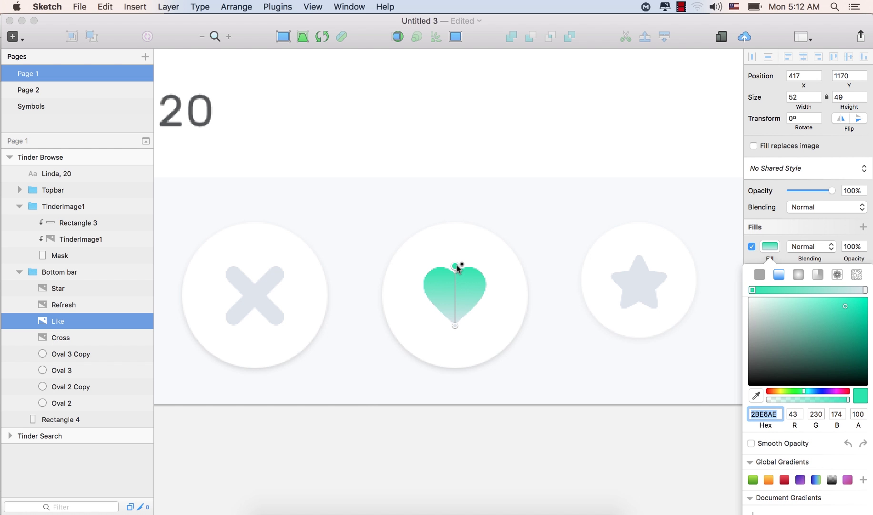
drag(456, 267, 481, 274)
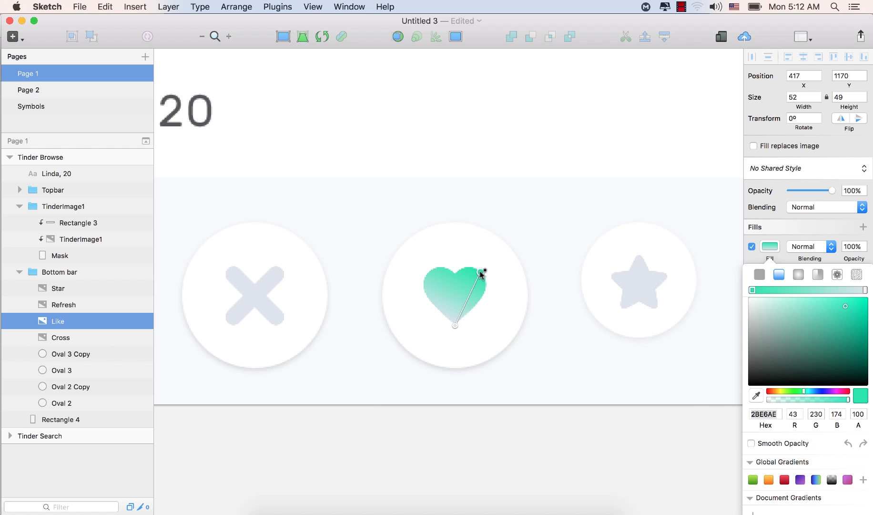
drag(455, 325, 446, 315)
Set the heart gradient's pale colour stop to green 2BE6AE
click(863, 290)
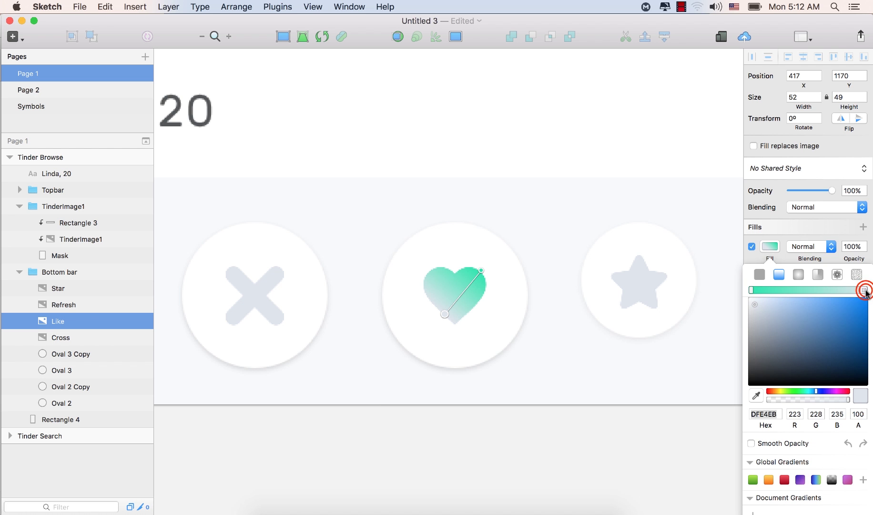
click(778, 413)
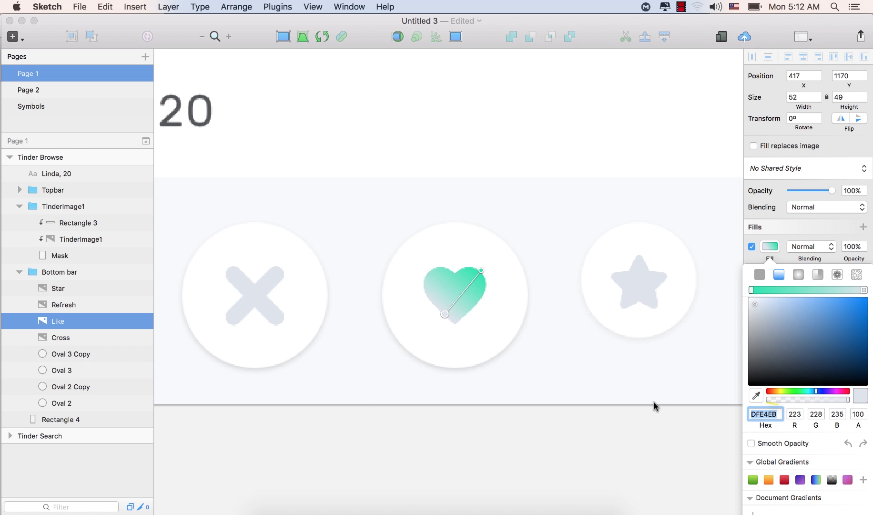
text(2BE6AE)
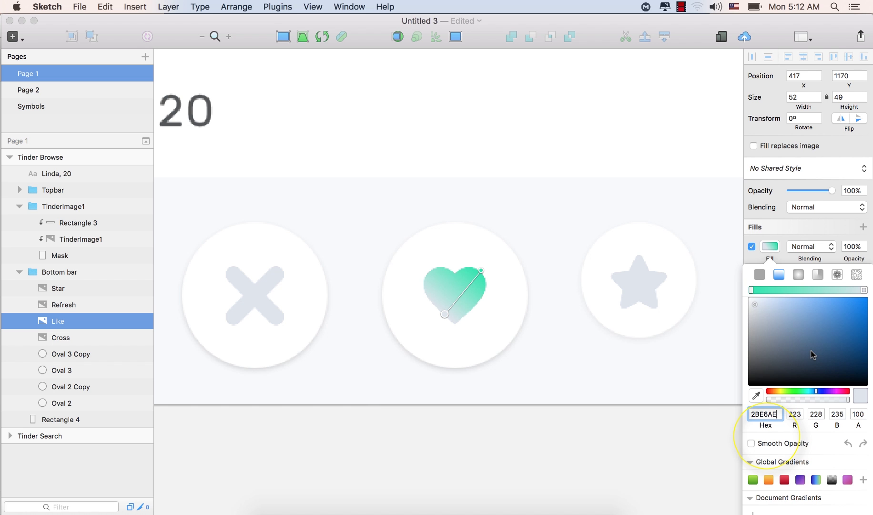
key(Return)
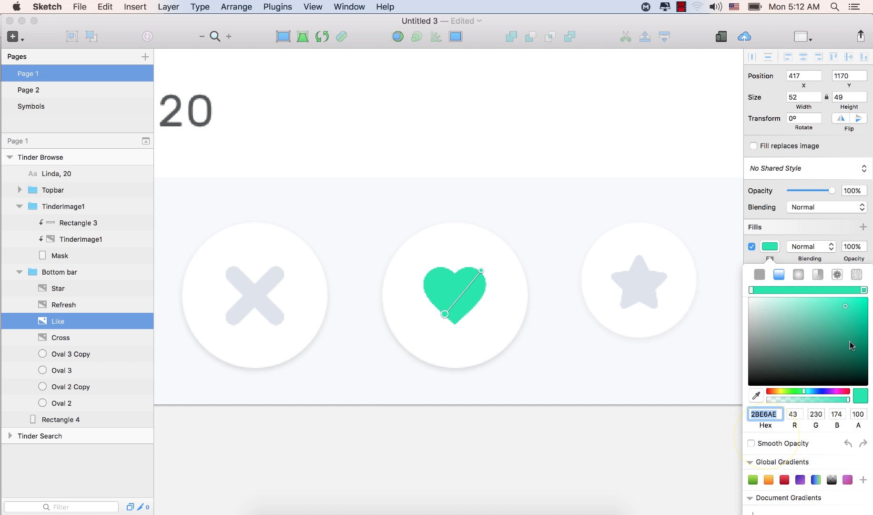
Lighten the lower gradient stop to a softer mint, then close the fill settings and zoom out
click(845, 306)
drag(844, 306, 812, 304)
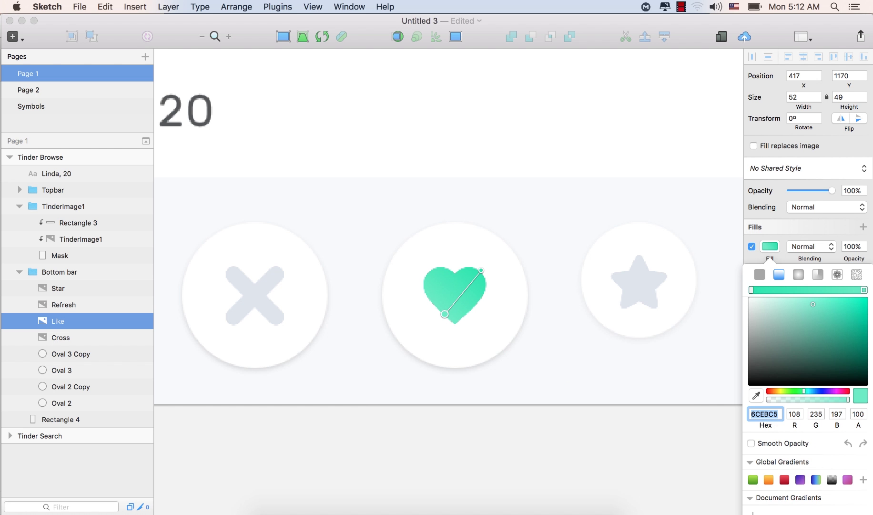
click(567, 365)
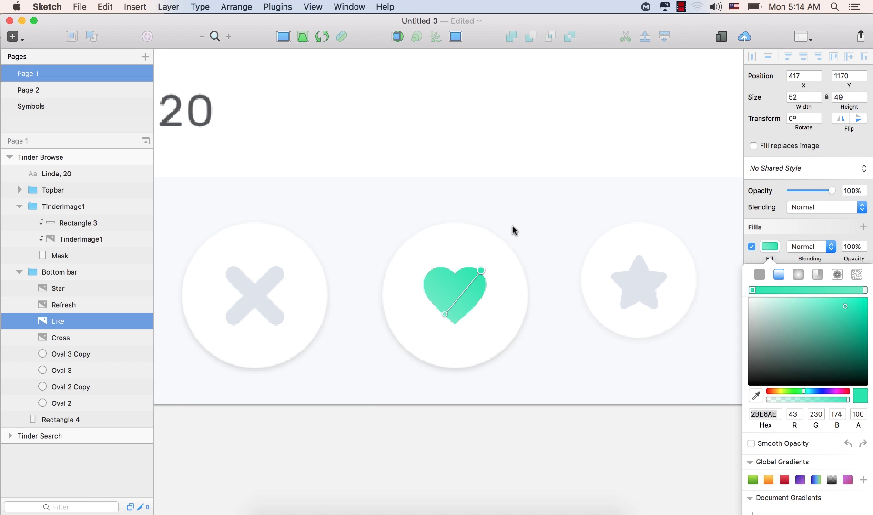
click(541, 138)
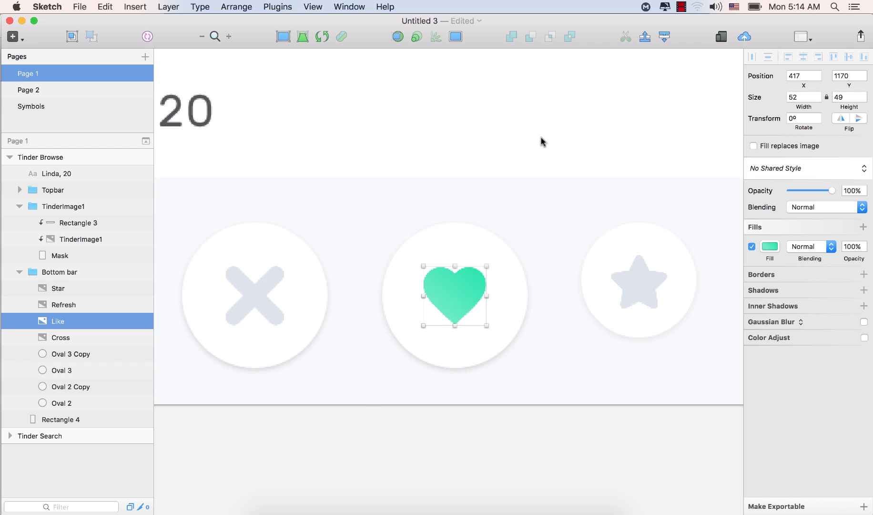
key(super+1)
Select the star icon and pan the canvas to show the green heart and grey star buttons
click(730, 354)
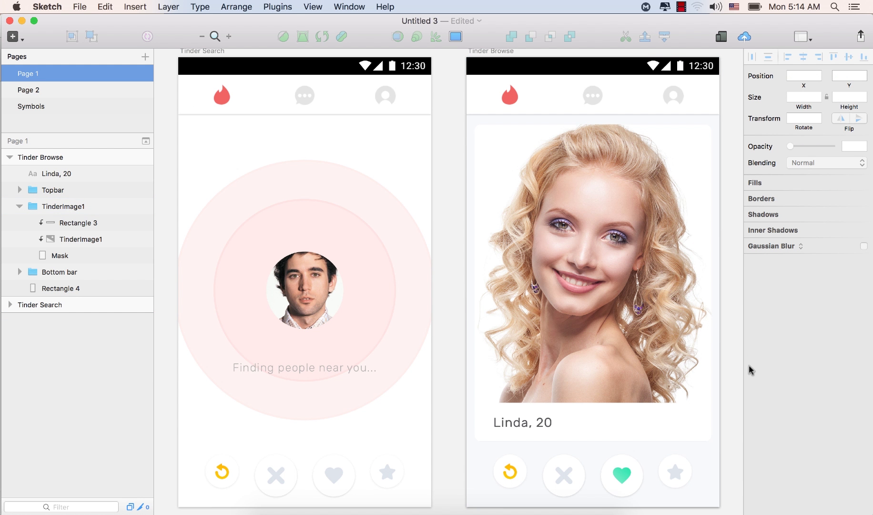
click(675, 472)
click(675, 472)
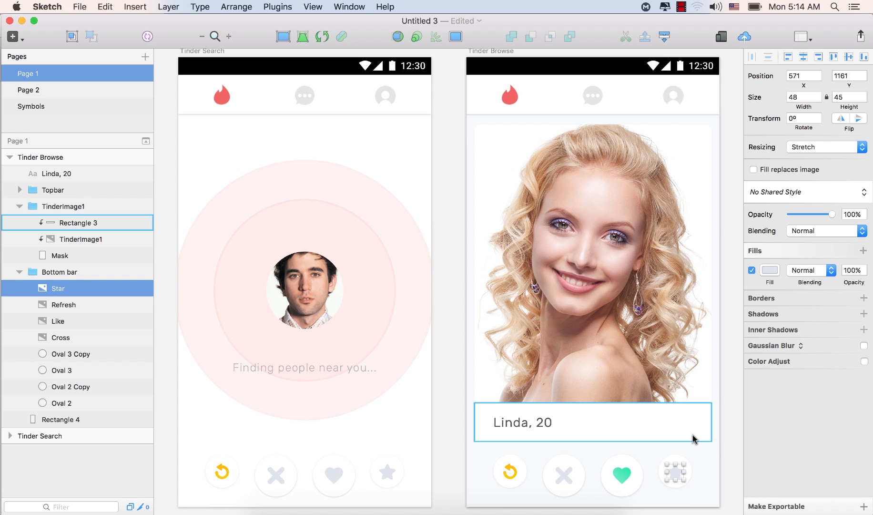
scroll(692, 437, up, 5)
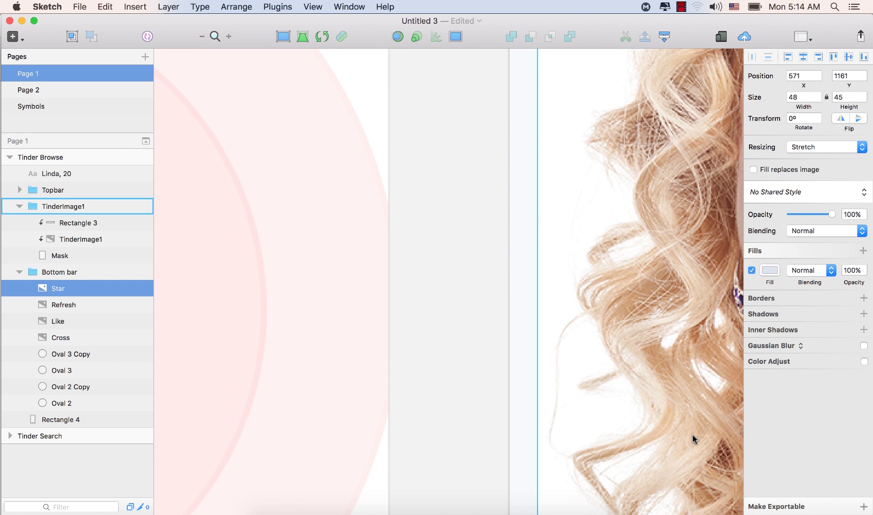
scroll(659, 333, right, 5)
scroll(453, 273, down, 6)
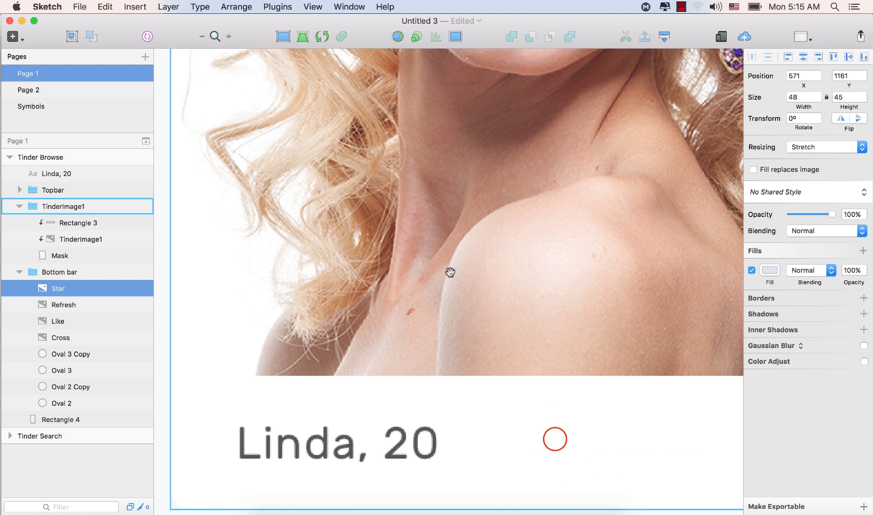
scroll(556, 442, down, 6)
scroll(556, 442, right, 5)
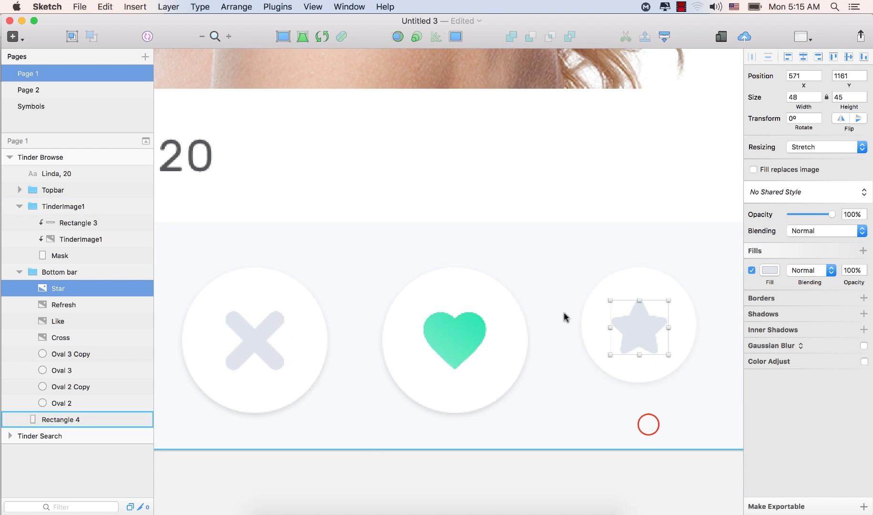
drag(648, 424, 527, 399)
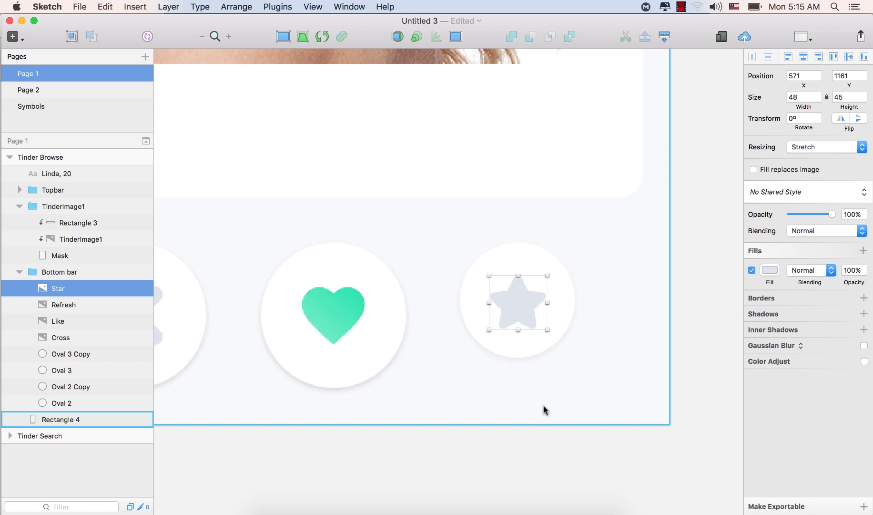
drag(581, 363, 526, 353)
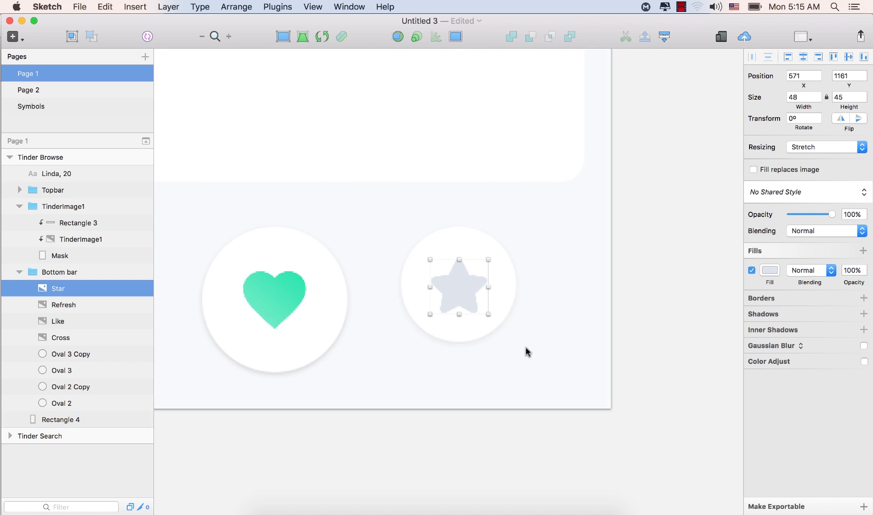
Switch the star's fill to a linear gradient with start colour 37A9FF
click(770, 270)
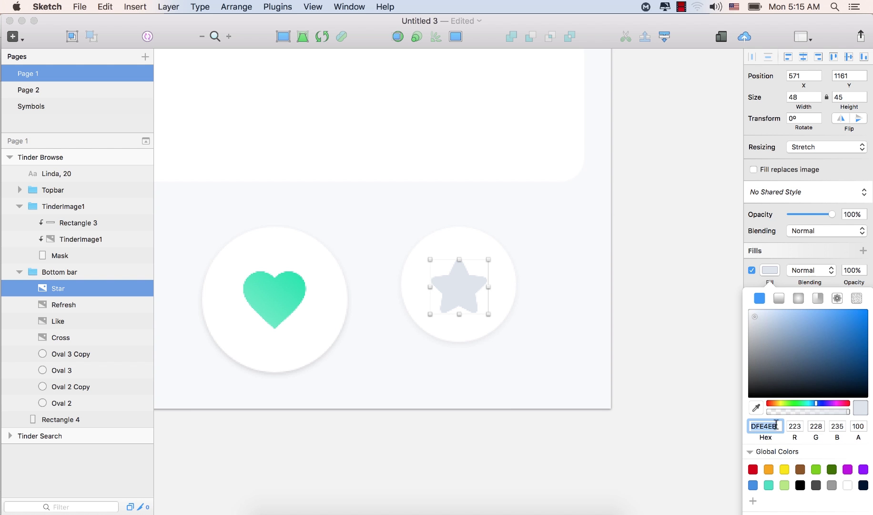
click(779, 298)
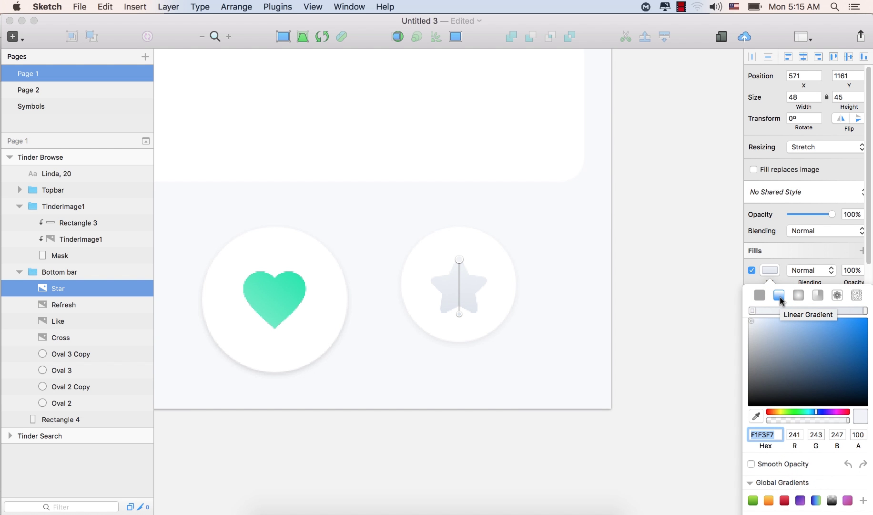
click(752, 310)
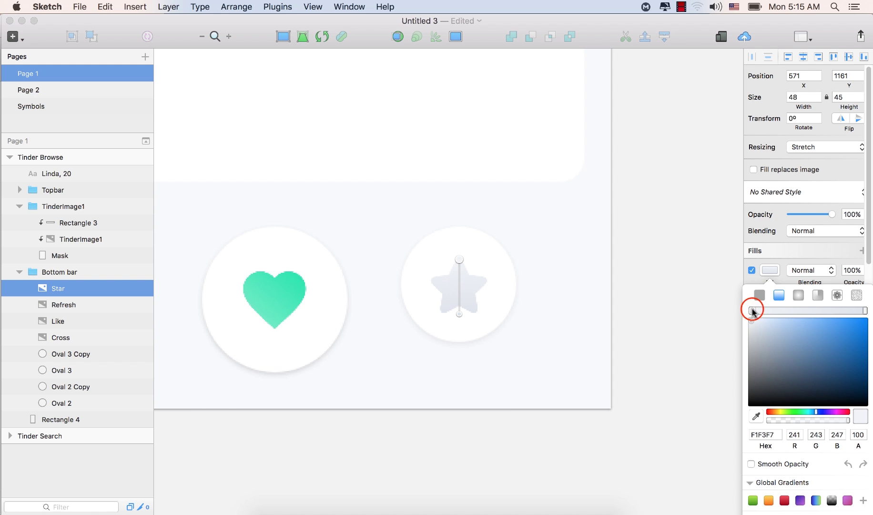
click(772, 434)
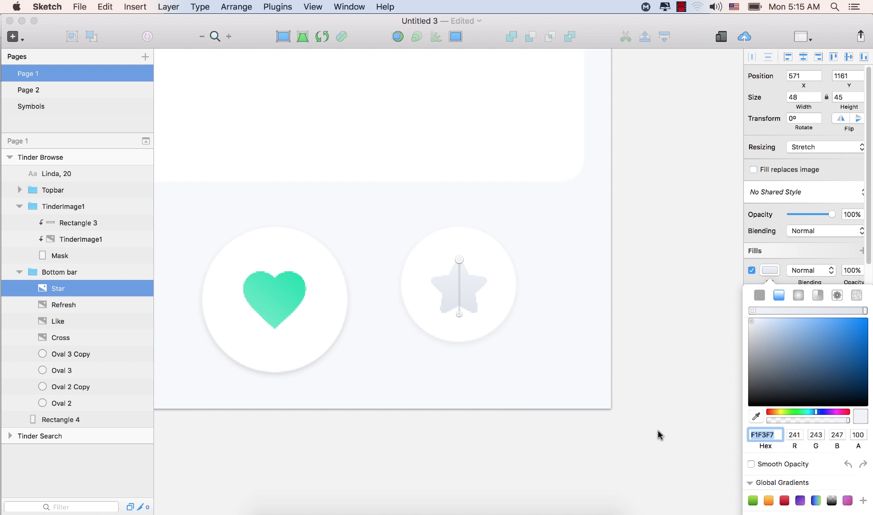
text(37A9FF)
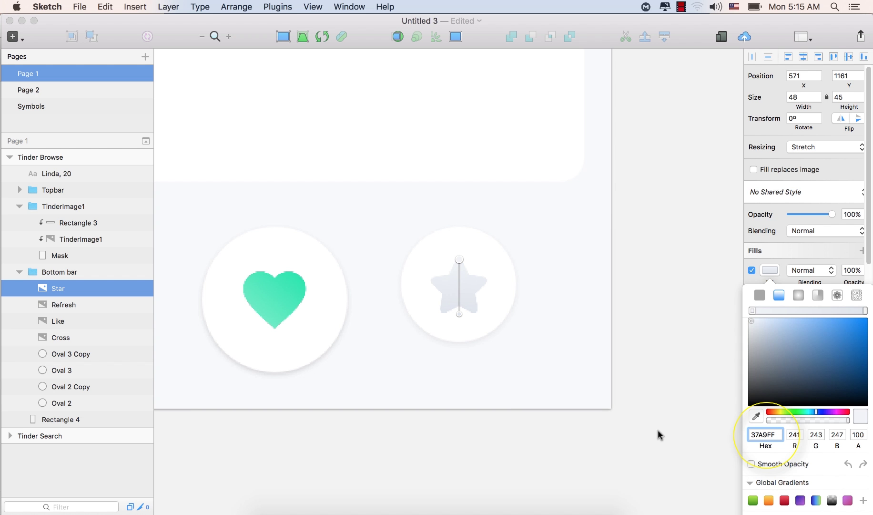
key(Return)
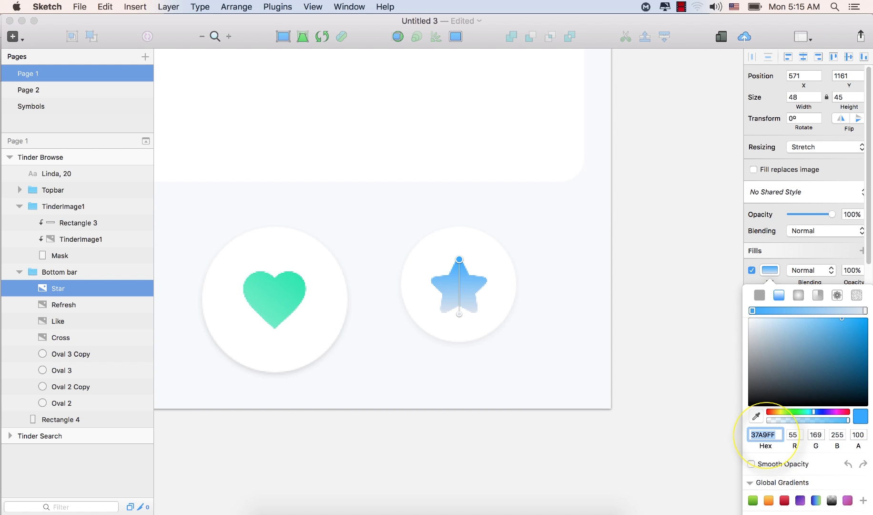
click(478, 228)
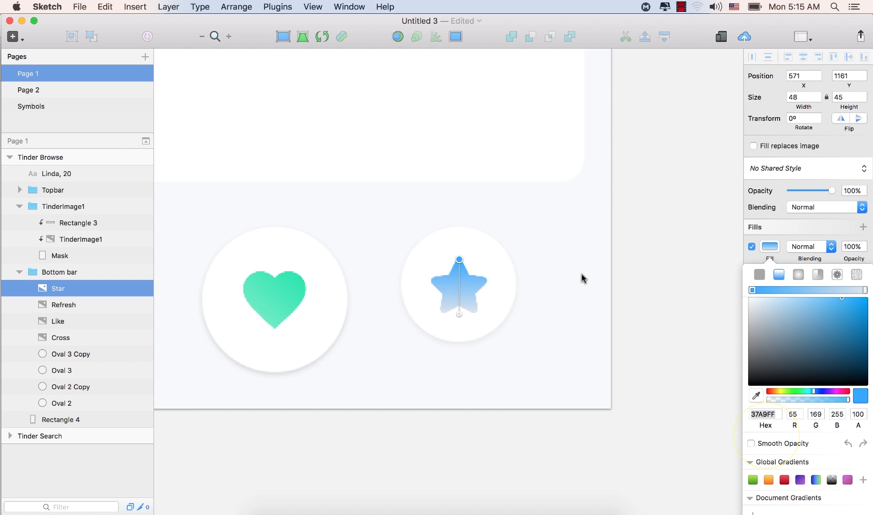
Set the star gradient's end colour stop to 0FC2F7
click(864, 290)
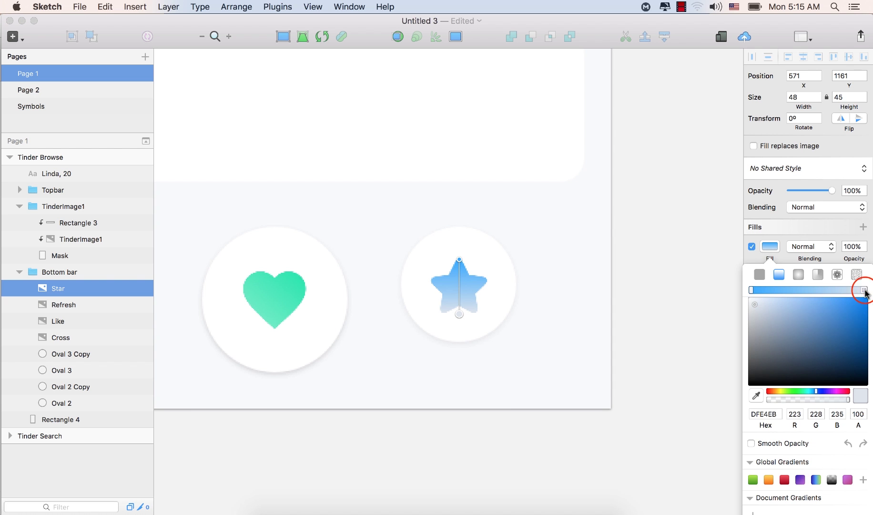
click(780, 413)
click(772, 413)
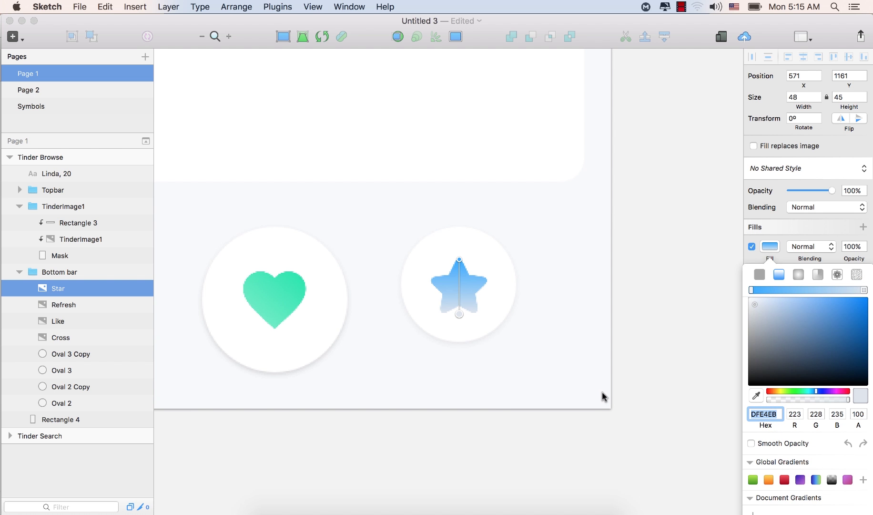
text(0FC2F7)
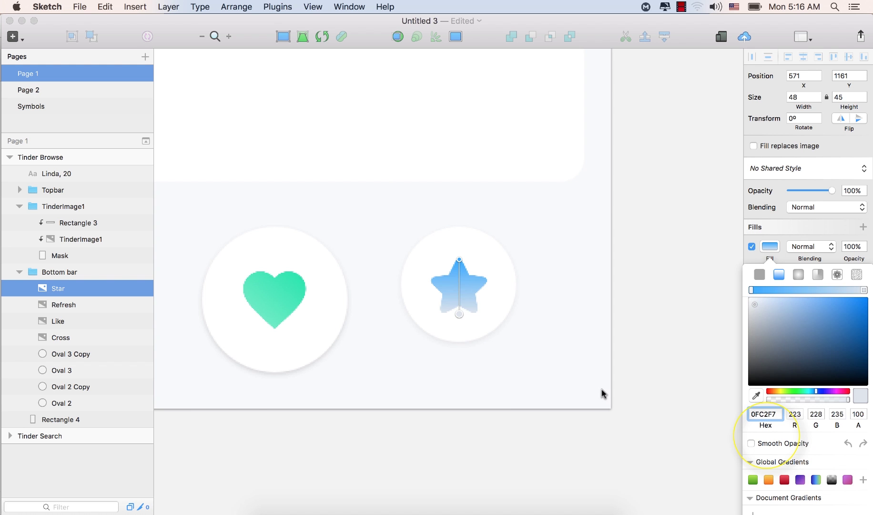
key(Return)
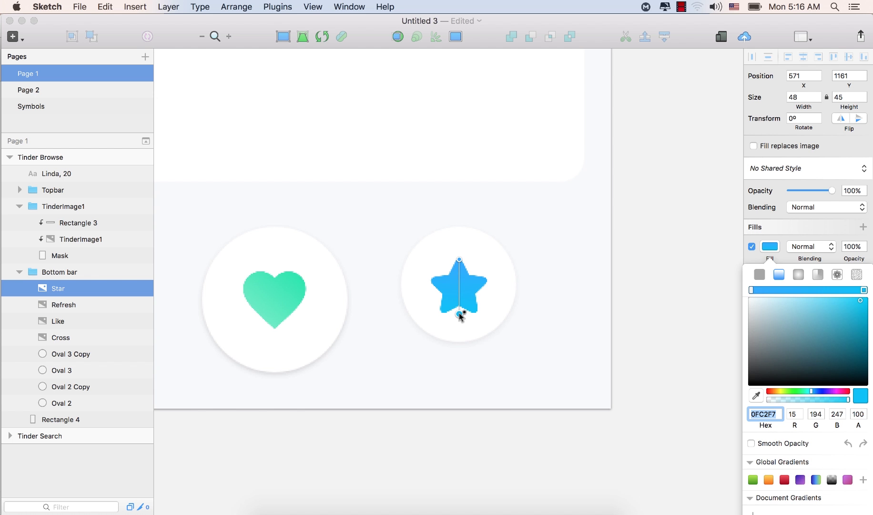
Zoom to fit both Tinder artboards, centre the Browse screen, and collapse the Bottom bar group
click(672, 252)
key(super+1)
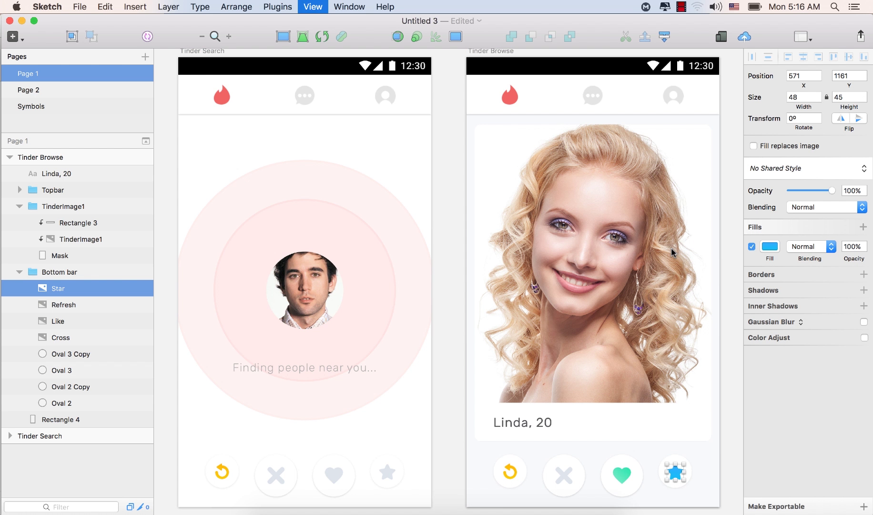
drag(640, 231, 520, 226)
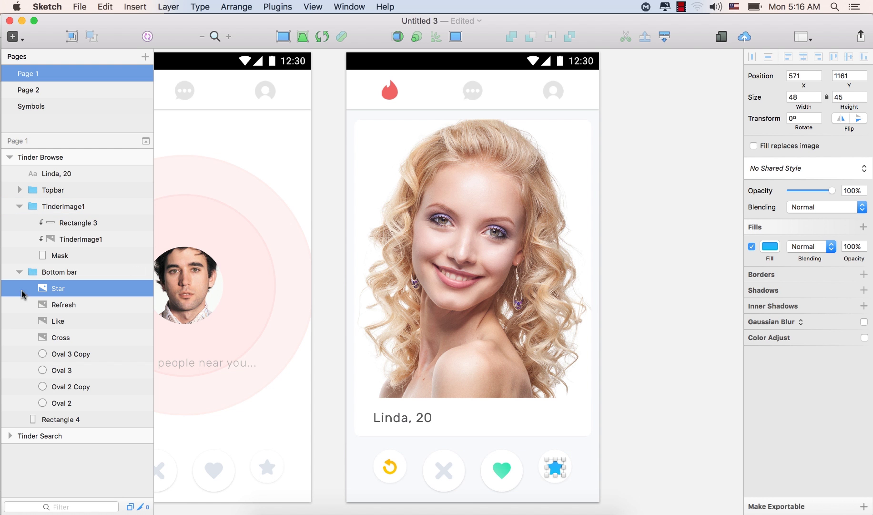
click(19, 273)
Group the background rectangle Rectangle 4 and name the group BG
click(19, 273)
click(19, 273)
click(52, 288)
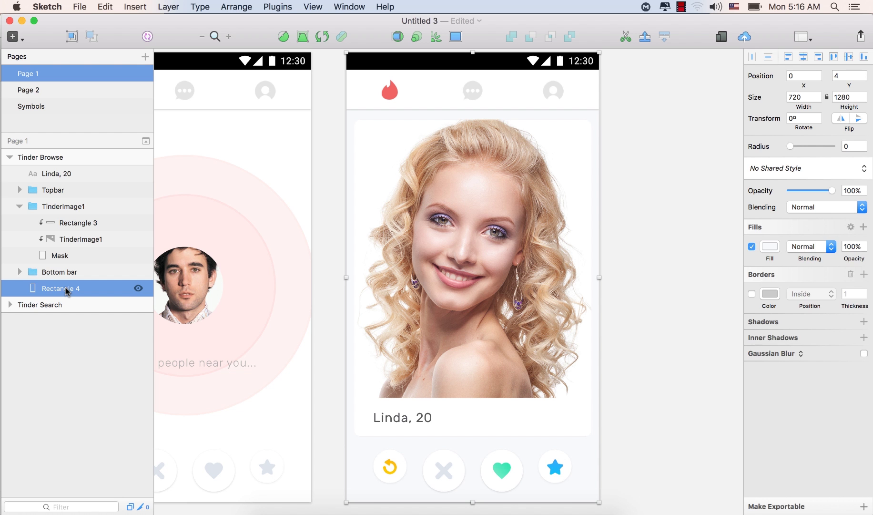
key(super+g)
double_click(52, 288)
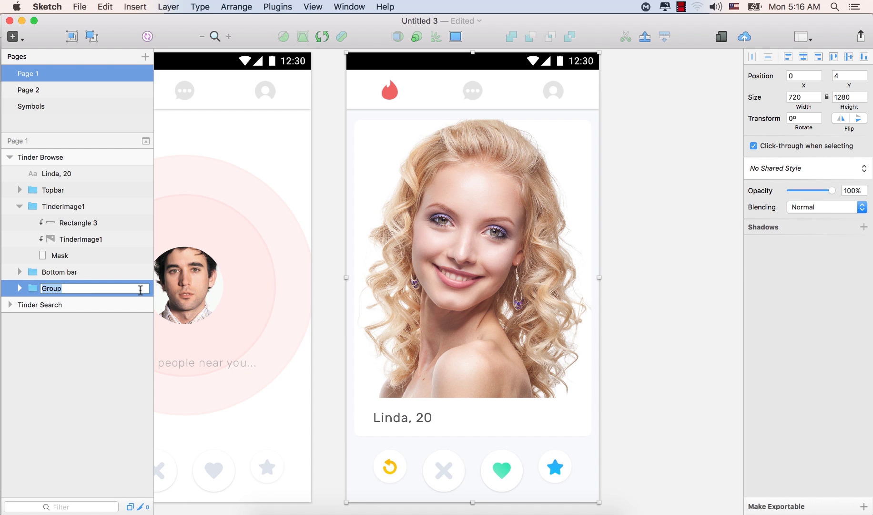
text(BG)
key(Return)
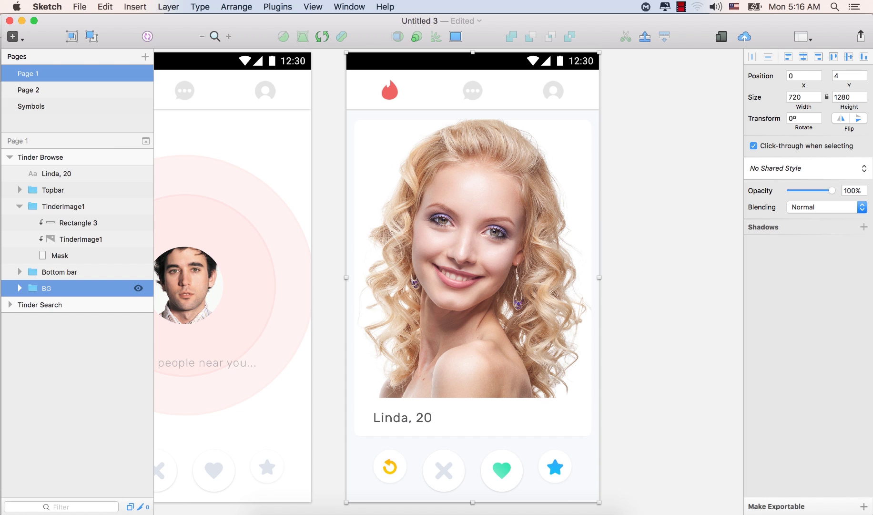
Rename the TinderImage1 group to Main Img and Rectangle 3 to Text holder
click(67, 206)
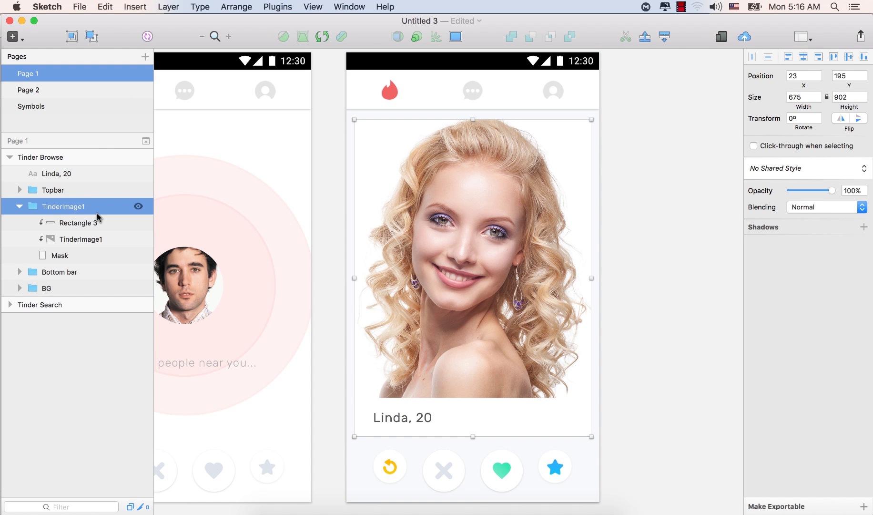
double_click(60, 206)
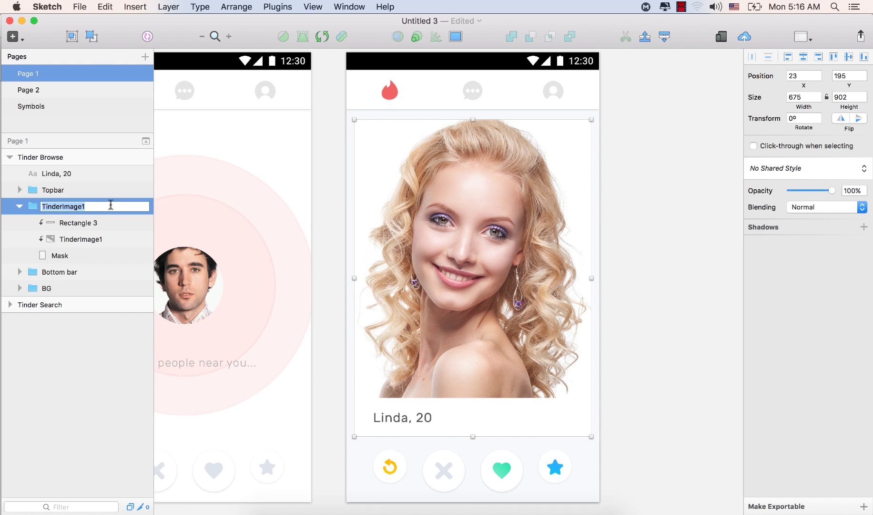
text(Main Img)
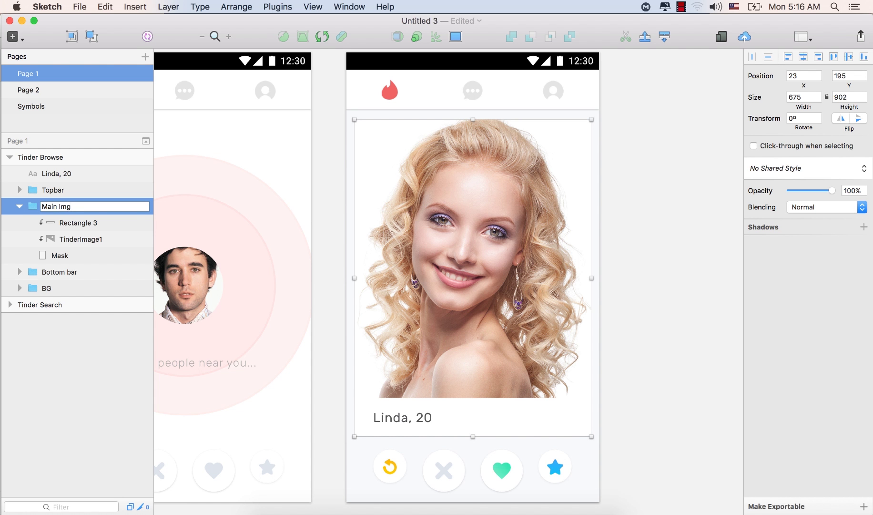
key(Return)
click(76, 224)
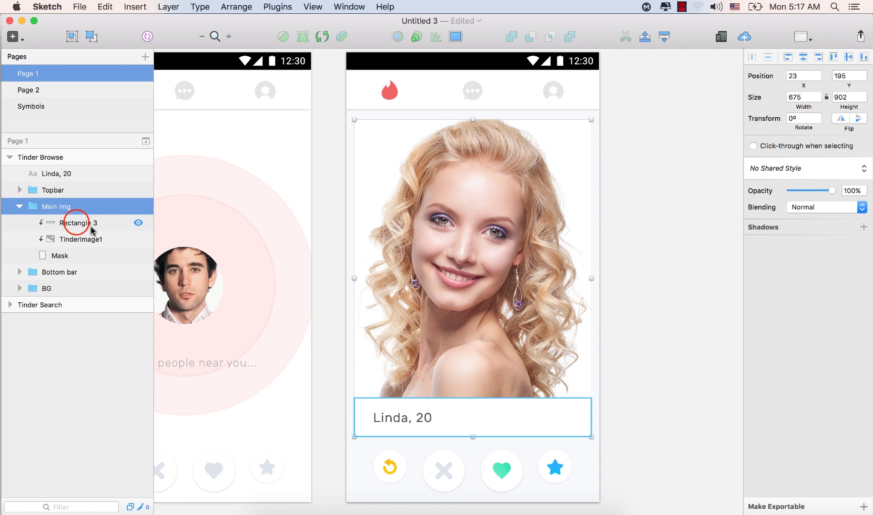
double_click(77, 224)
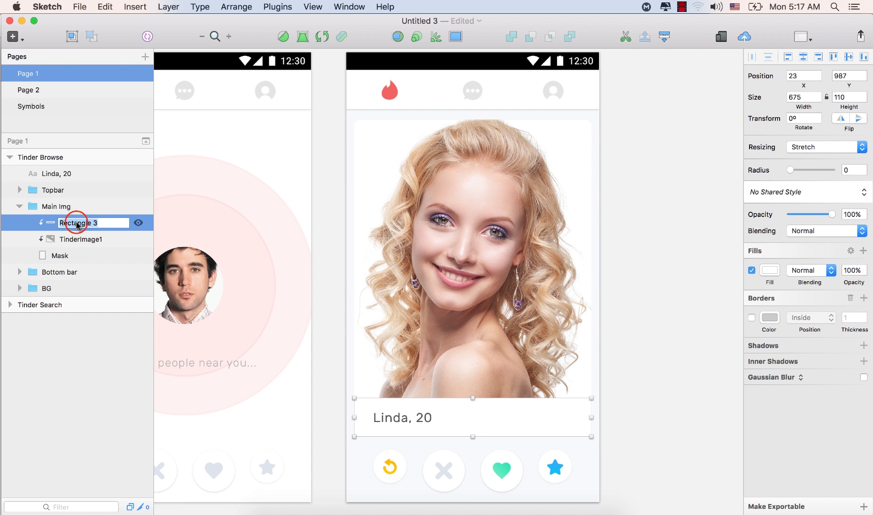
text(Text holder)
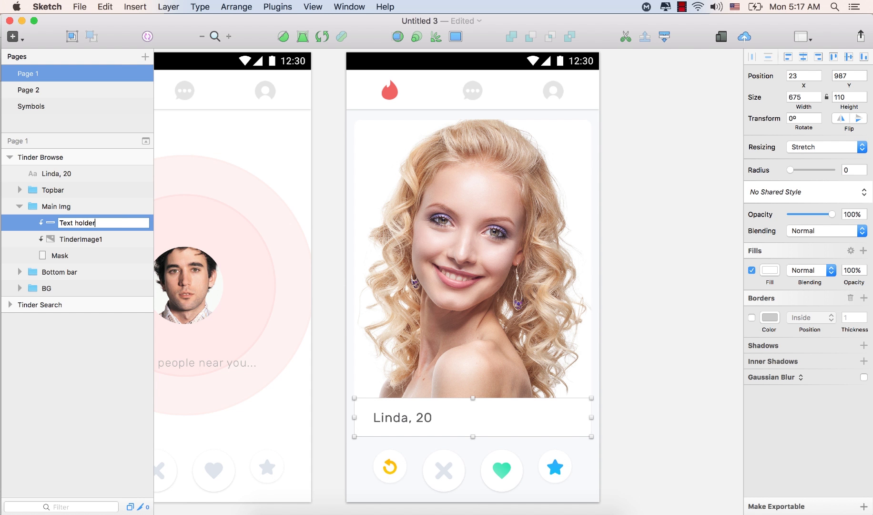
key(Return)
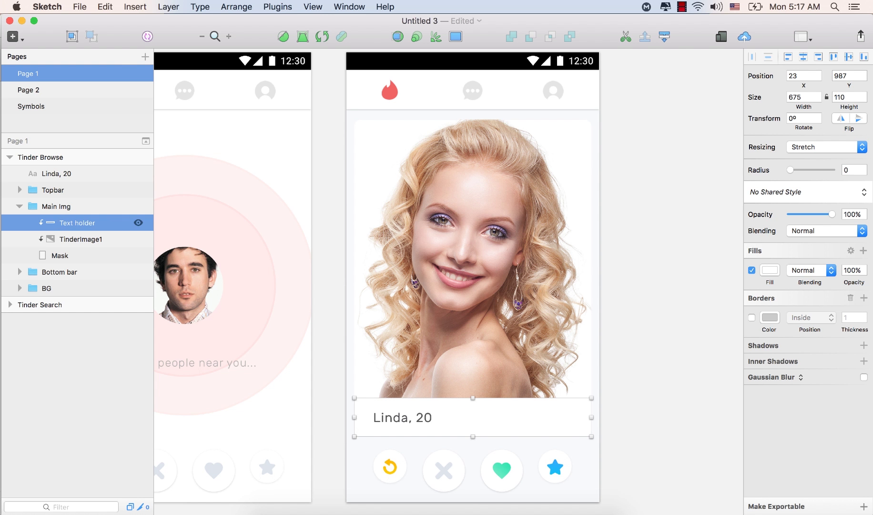
Move the Linda, 20 text layer into Main Img above Text holder, then collapse groups and deselect
click(20, 206)
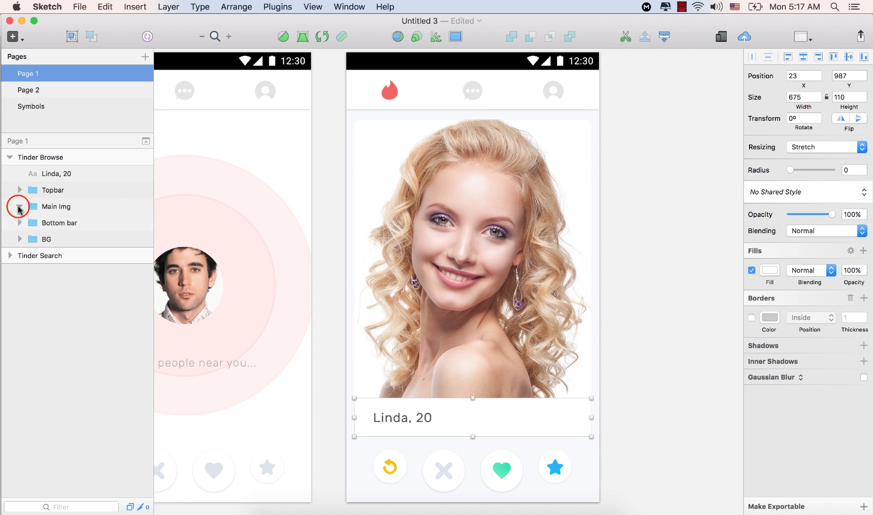
click(19, 206)
click(62, 174)
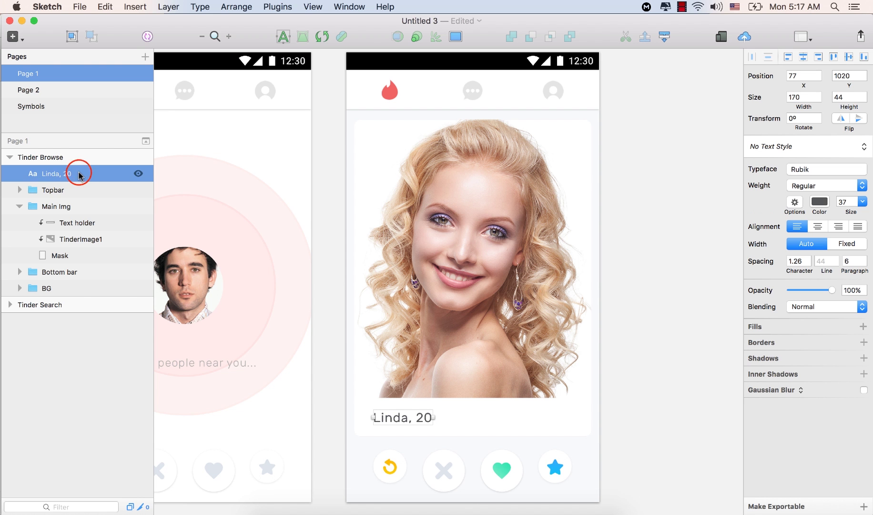
drag(79, 176, 82, 221)
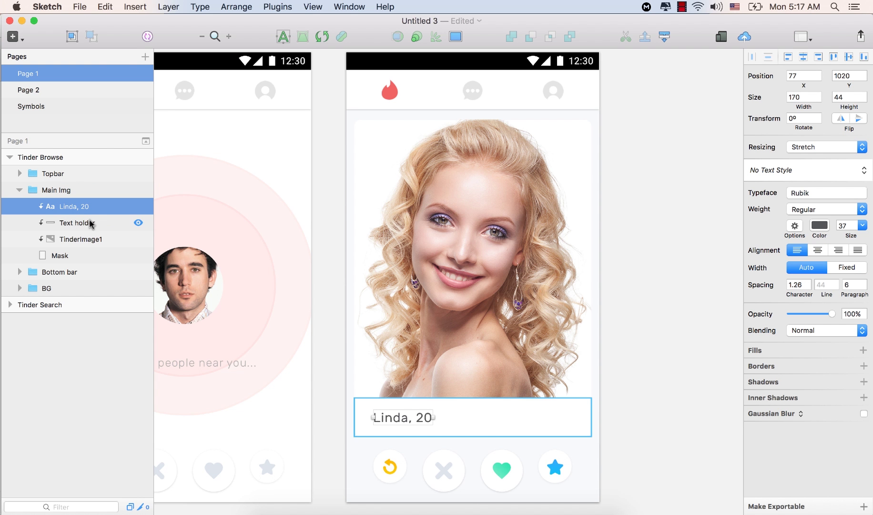
click(19, 190)
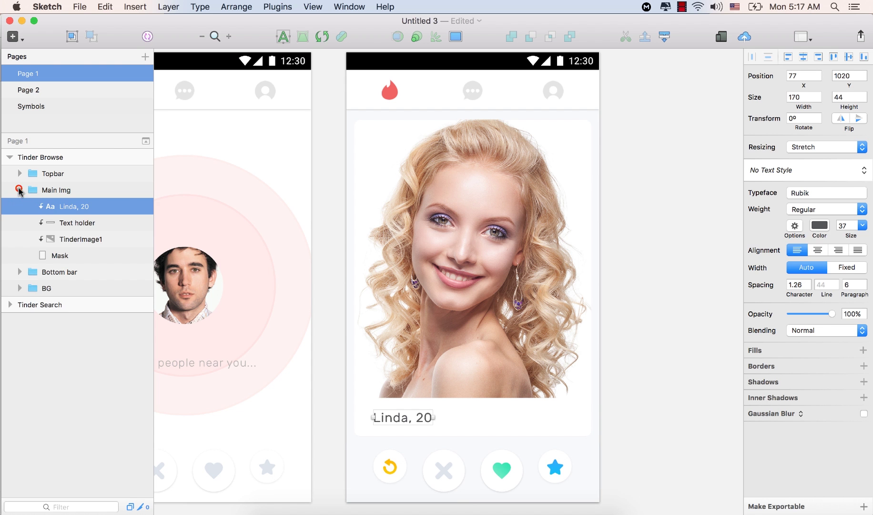
click(85, 309)
click(657, 125)
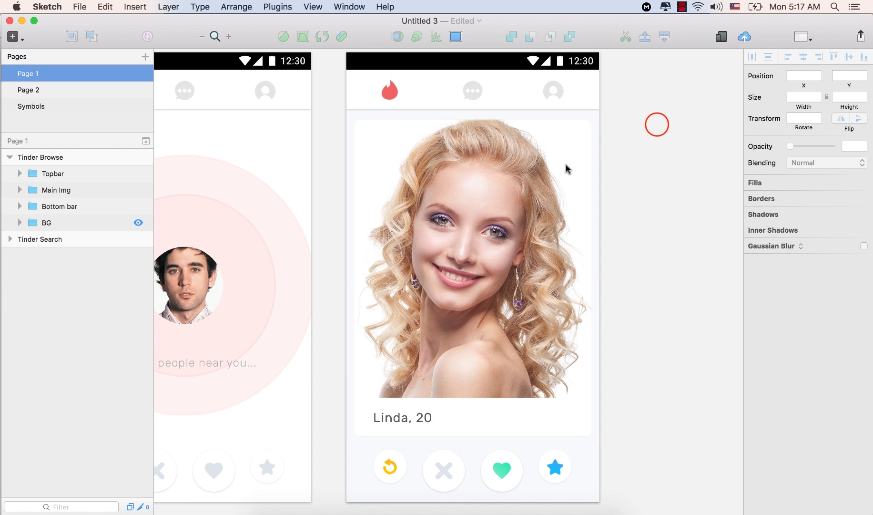
click(657, 126)
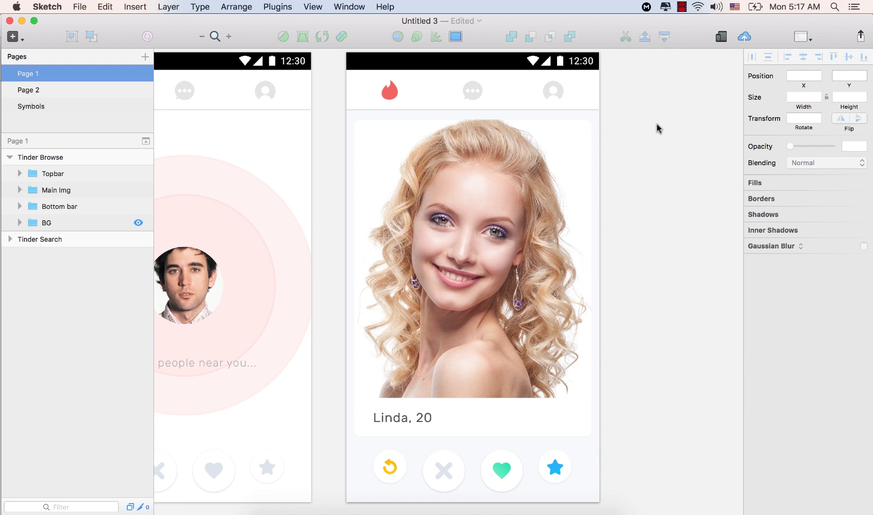